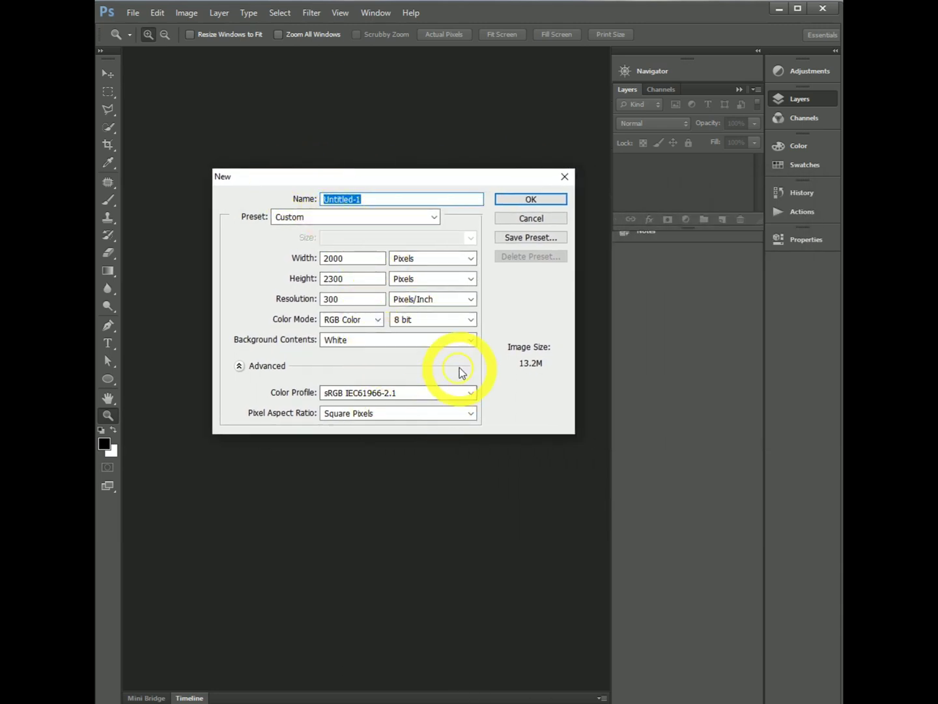
- Create a 2000 × 2300 pixel RGB document at 300 pixels/inch with a white background, and add a gradient fill layer
click(531, 200)
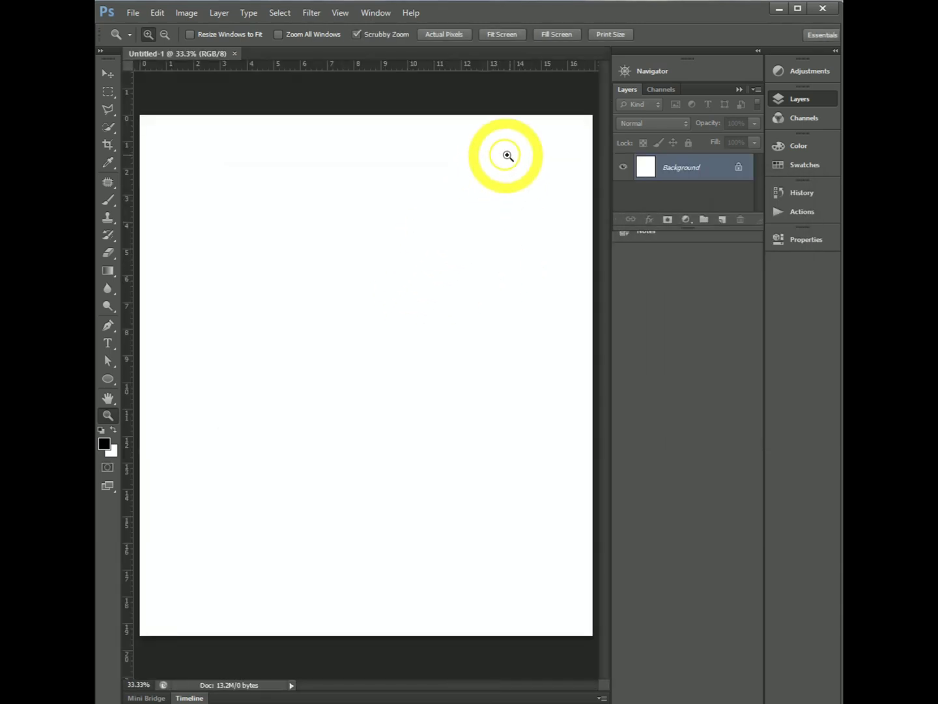
click(687, 220)
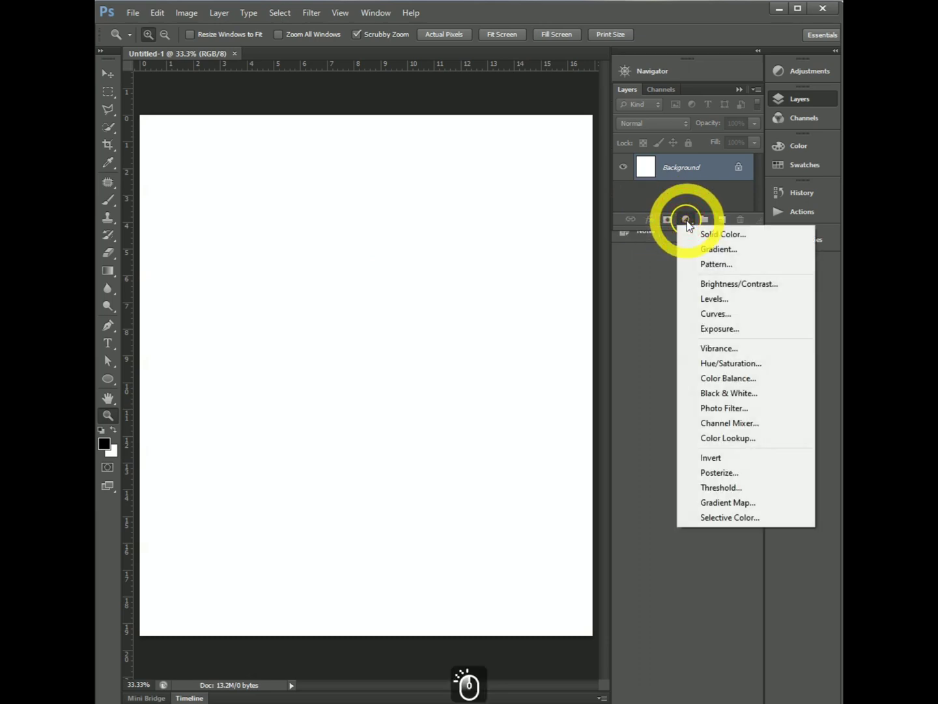
click(712, 251)
- Set the gradient fill to a black-to-white gradient in Radial style with Dither enabled
drag(803, 441, 470, 288)
click(524, 303)
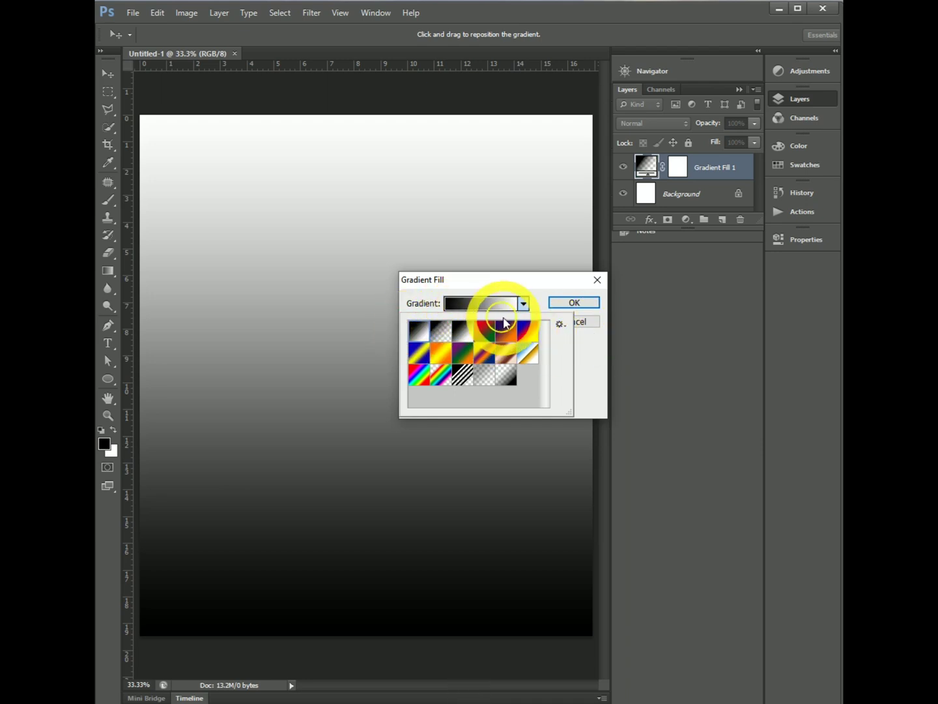
click(586, 347)
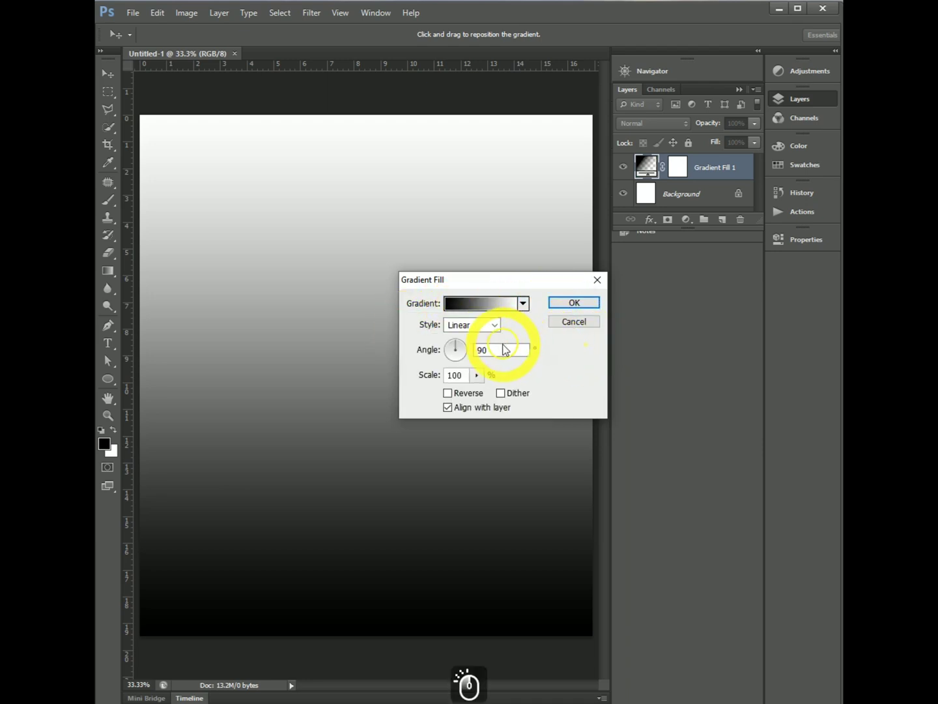
click(496, 326)
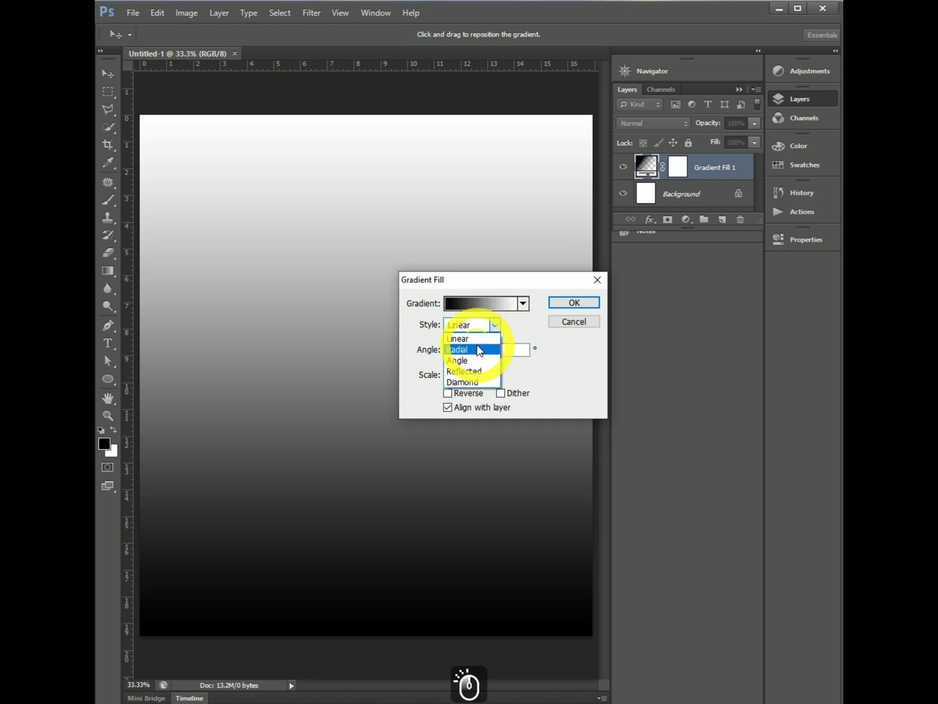
click(478, 350)
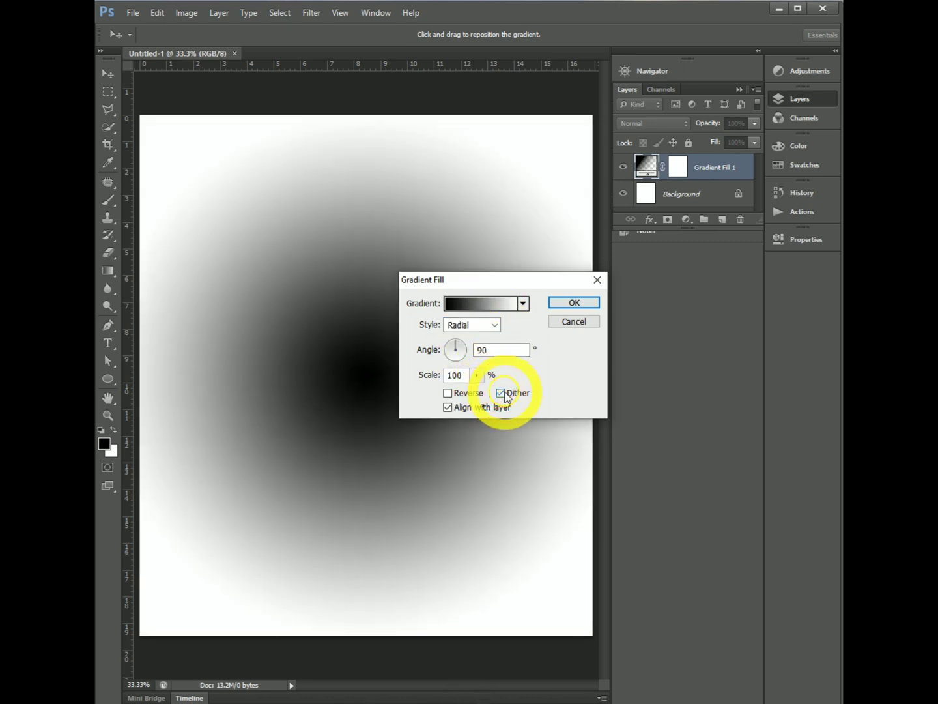
- Change the gradient's starting color stop at location 0% to white, ffffff
click(499, 304)
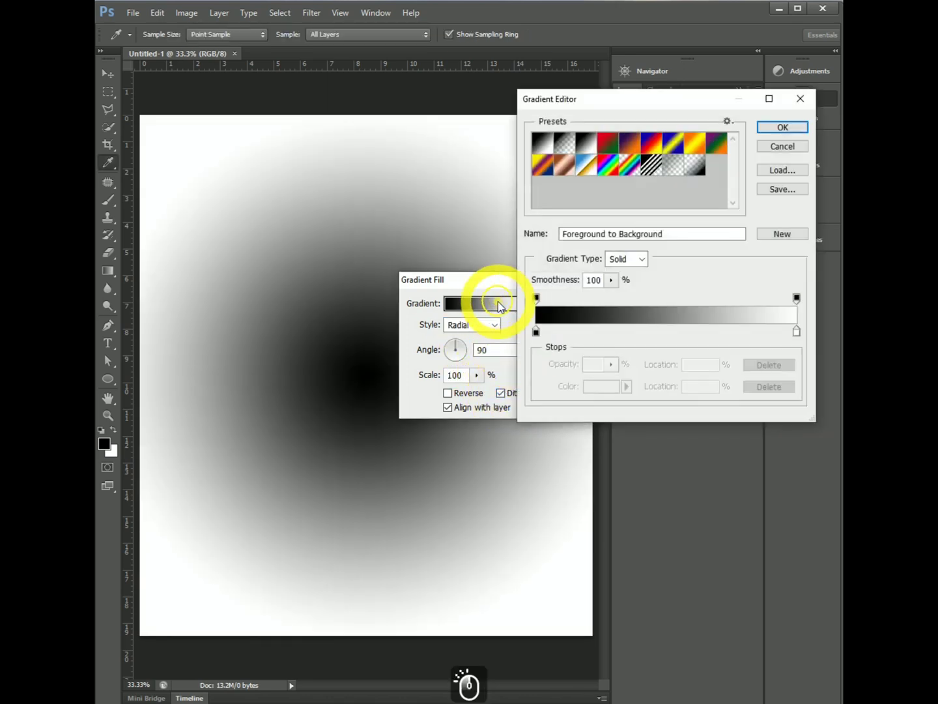
click(538, 332)
double_click(538, 332)
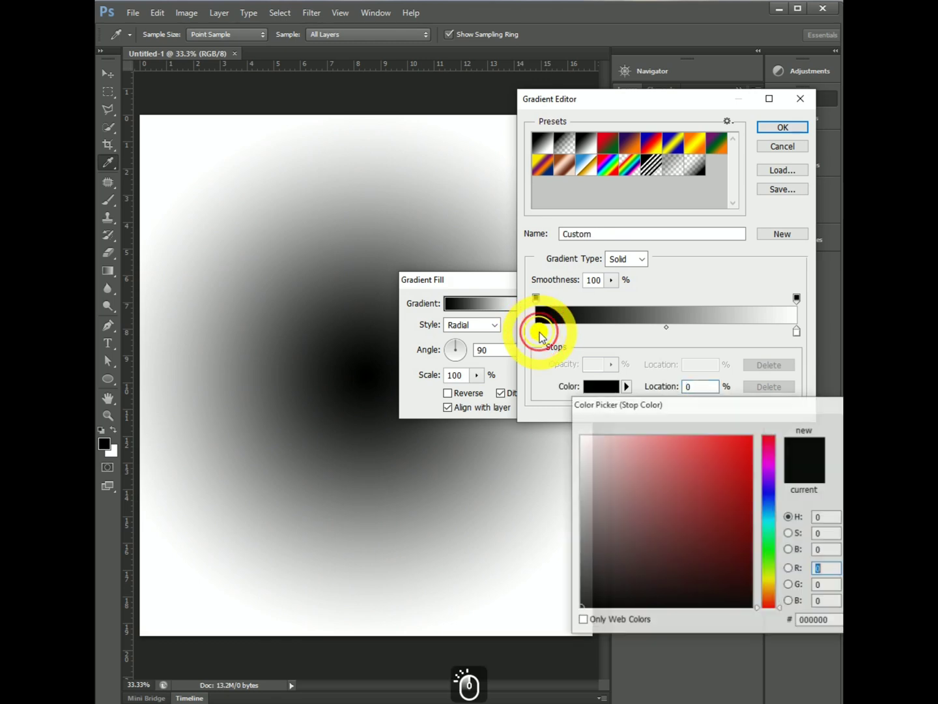
drag(648, 504, 565, 424)
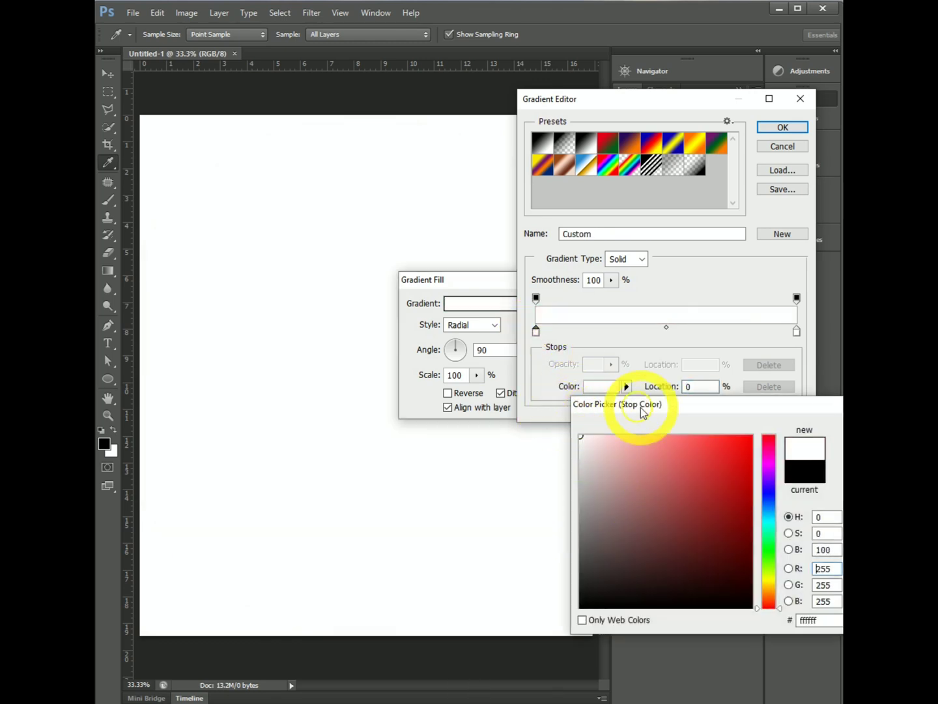
drag(701, 407, 513, 411)
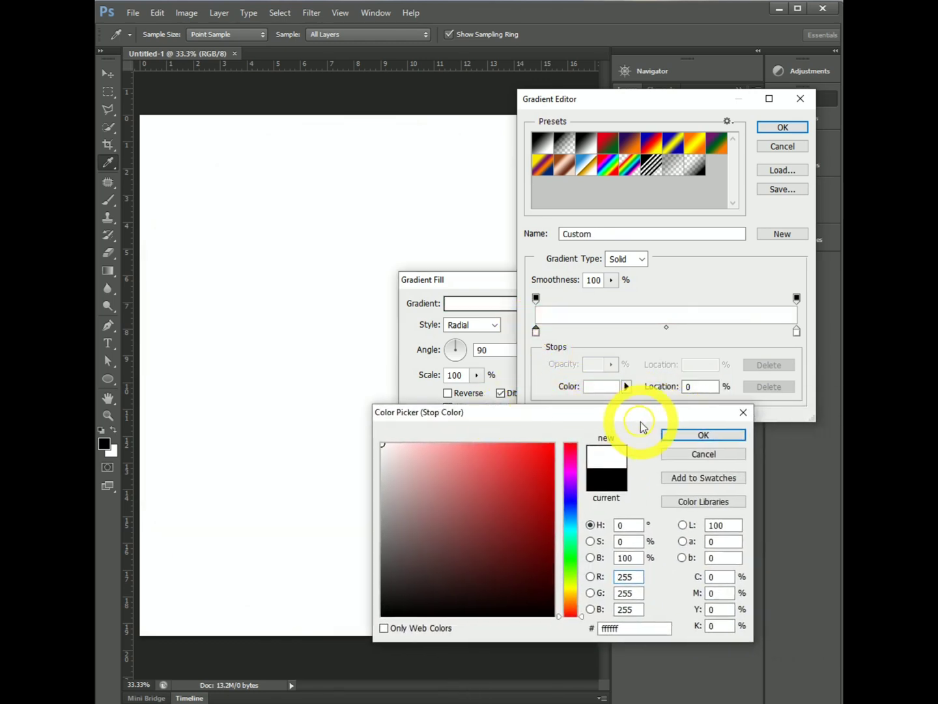
click(676, 437)
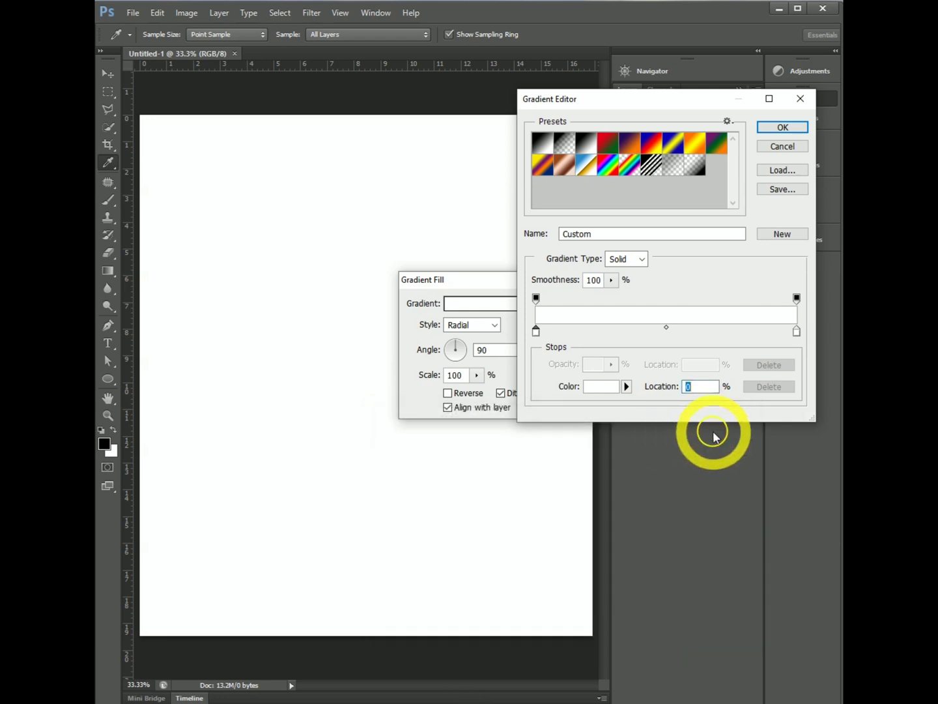
- Change the gradient's ending color stop at location 100% to light gray c0c0c0 and accept the edited gradient
double_click(796, 332)
click(385, 471)
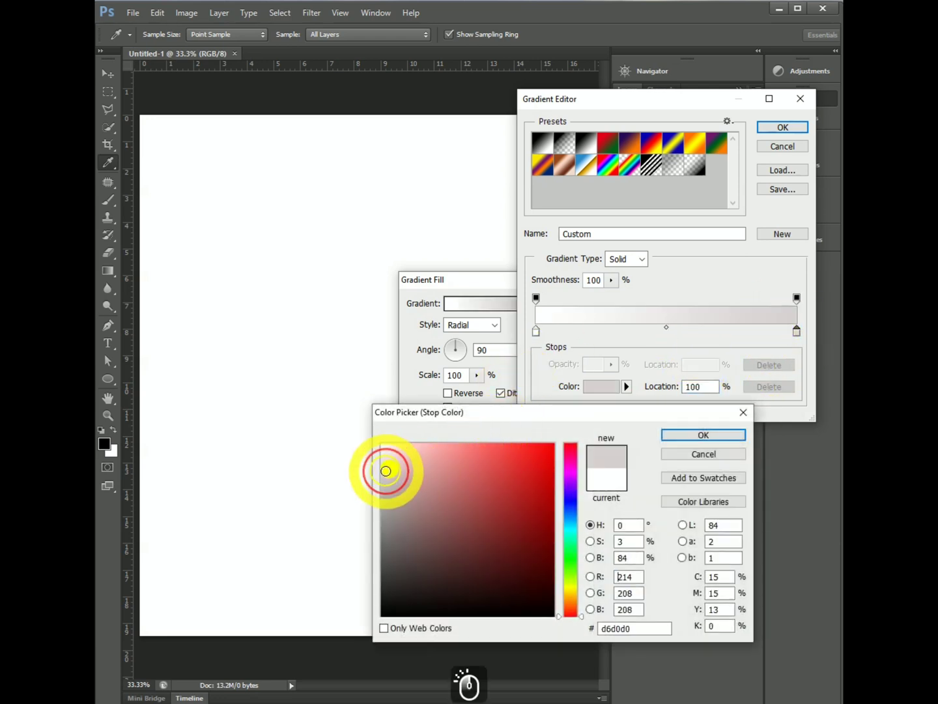
drag(378, 479, 373, 485)
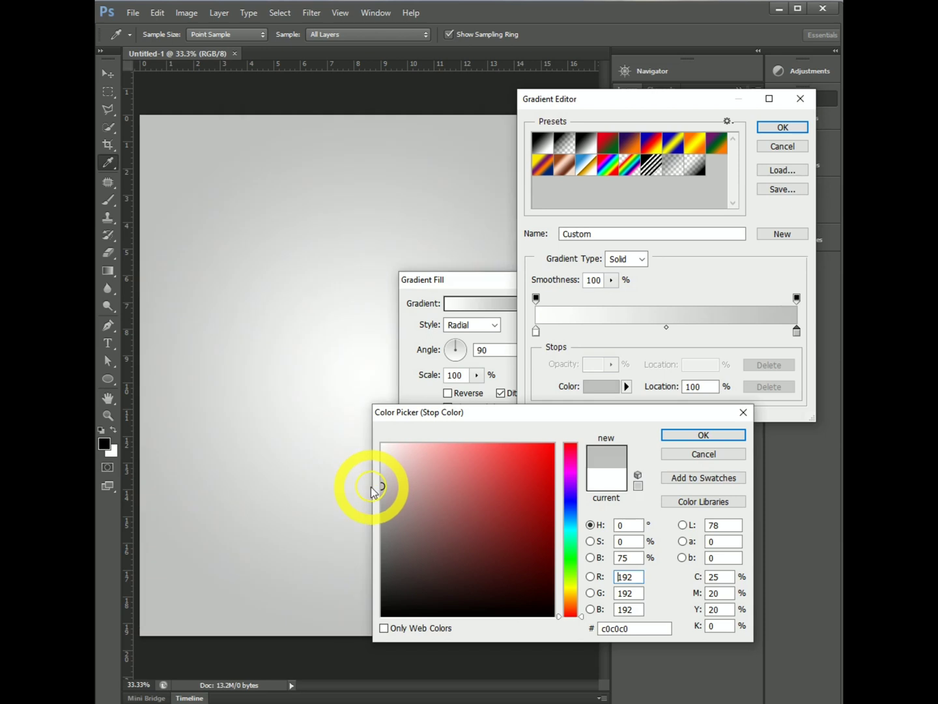
click(682, 441)
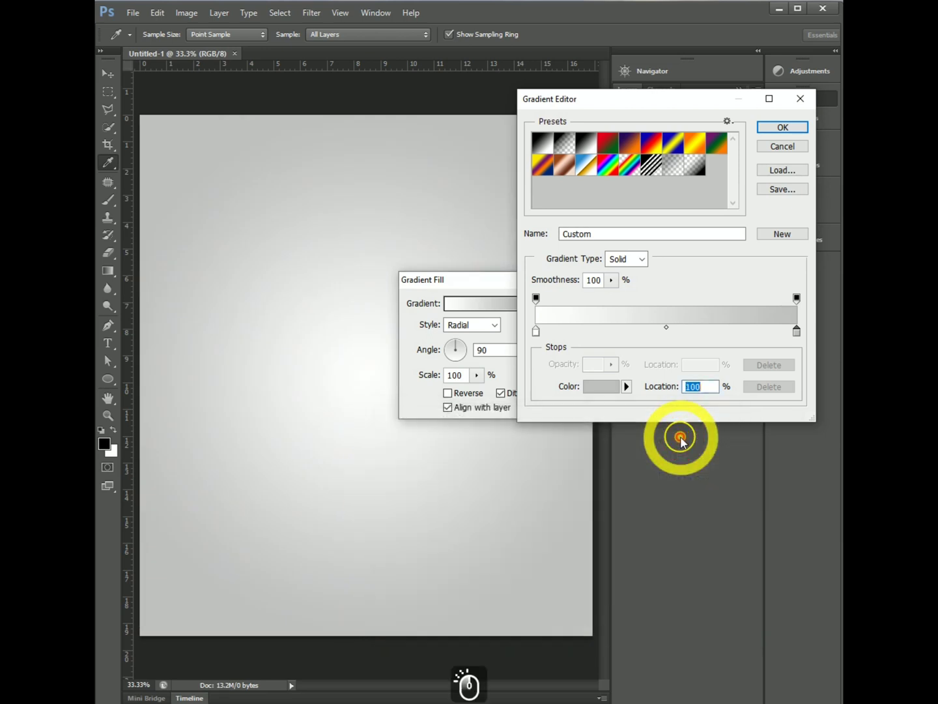
click(776, 129)
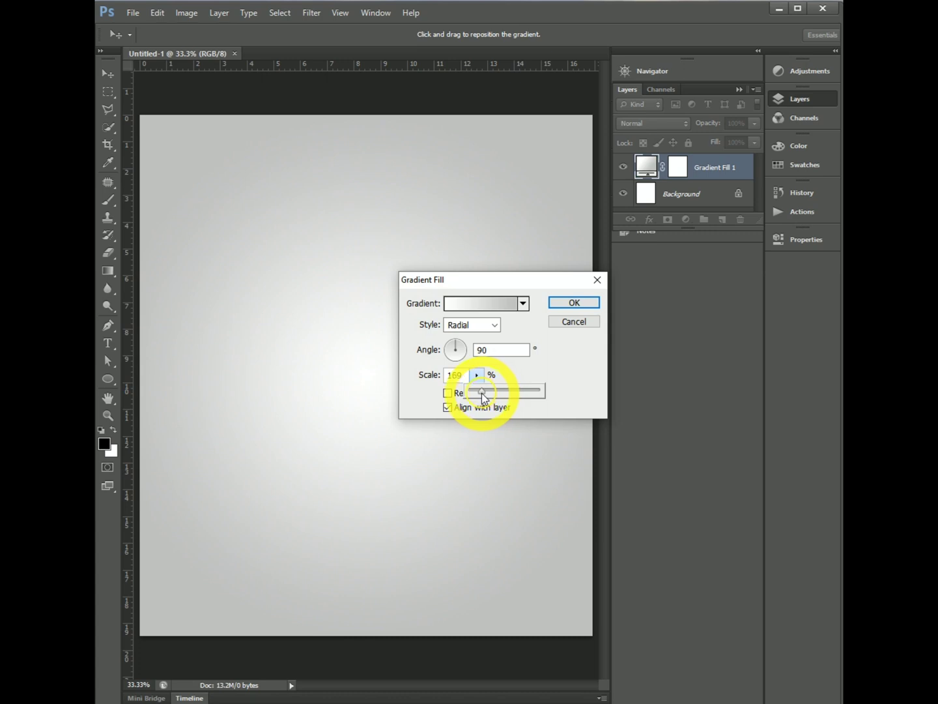
- Set the gradient fill's scale to 170% and apply the fill layer
drag(482, 395, 478, 394)
click(463, 376)
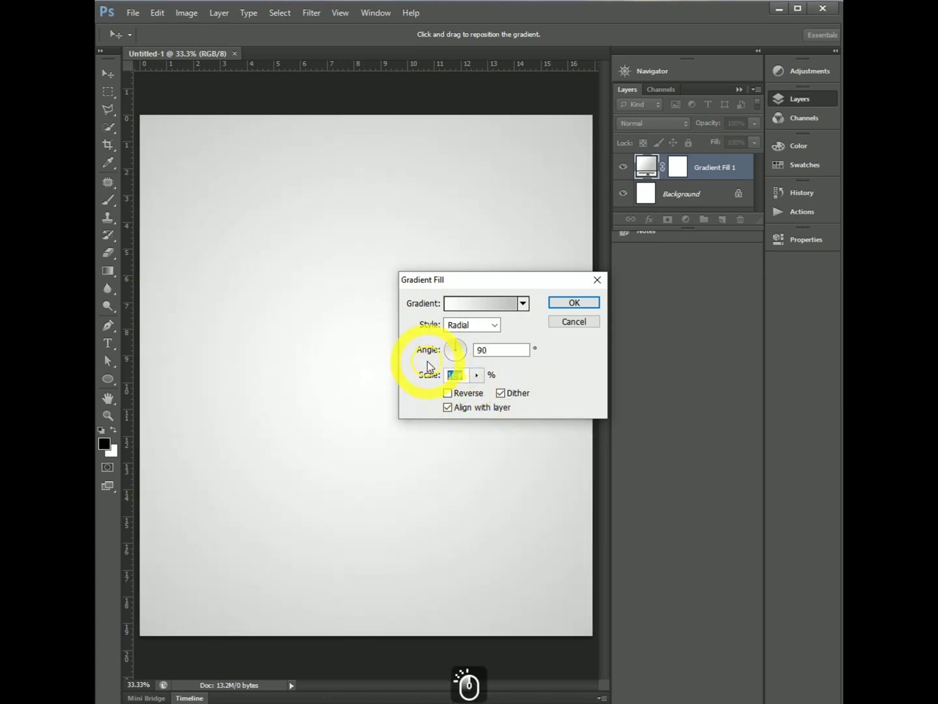
text(170)
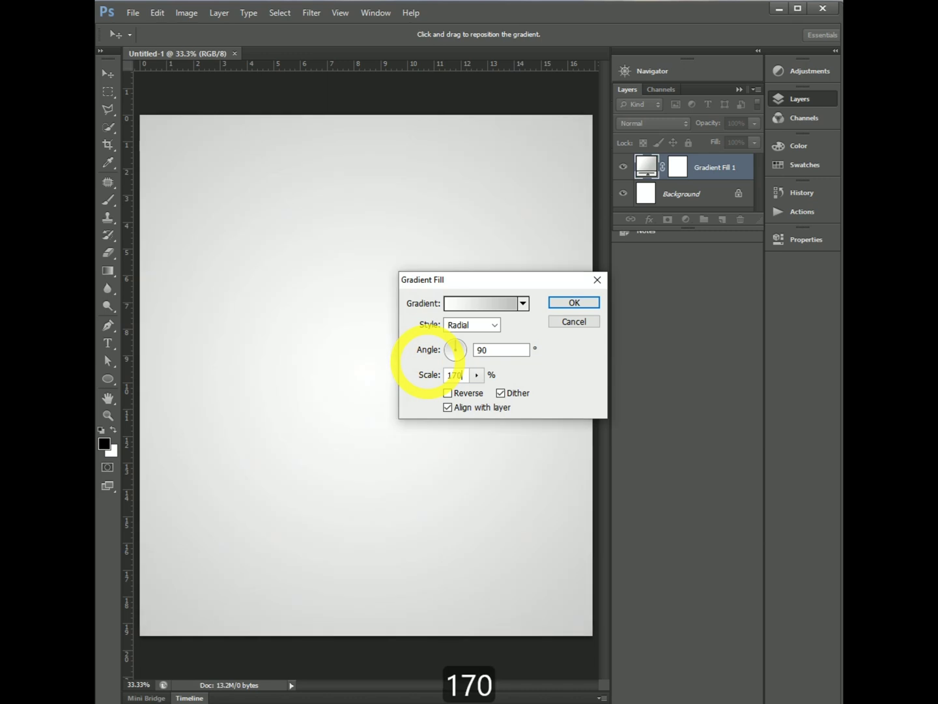
click(573, 304)
key(z)
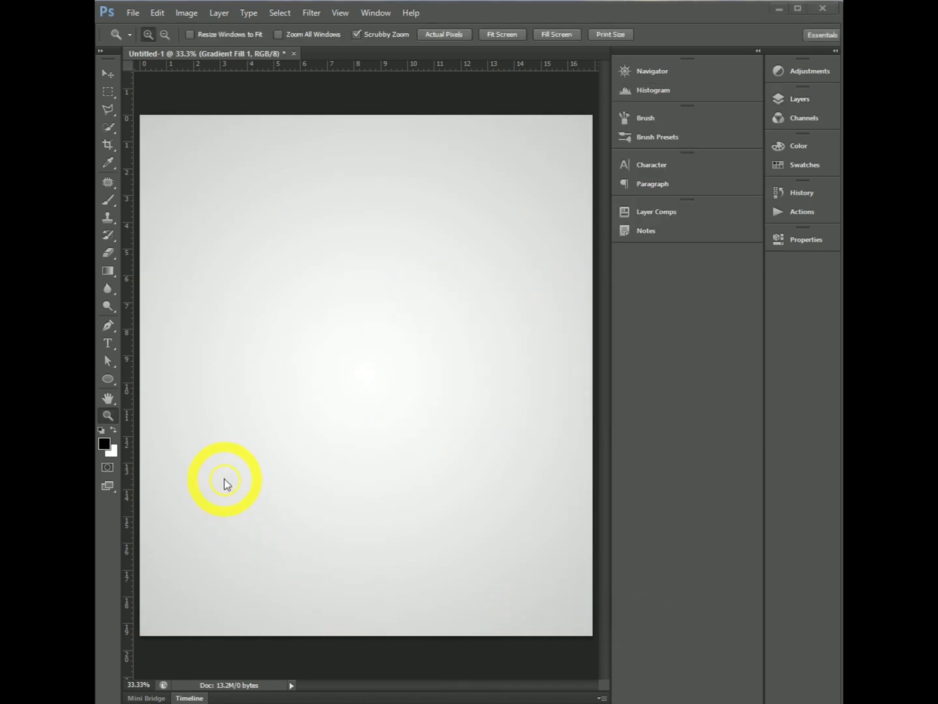
- Add the letter "z" to the canvas as text in the Centaur font at 600 pt
click(108, 346)
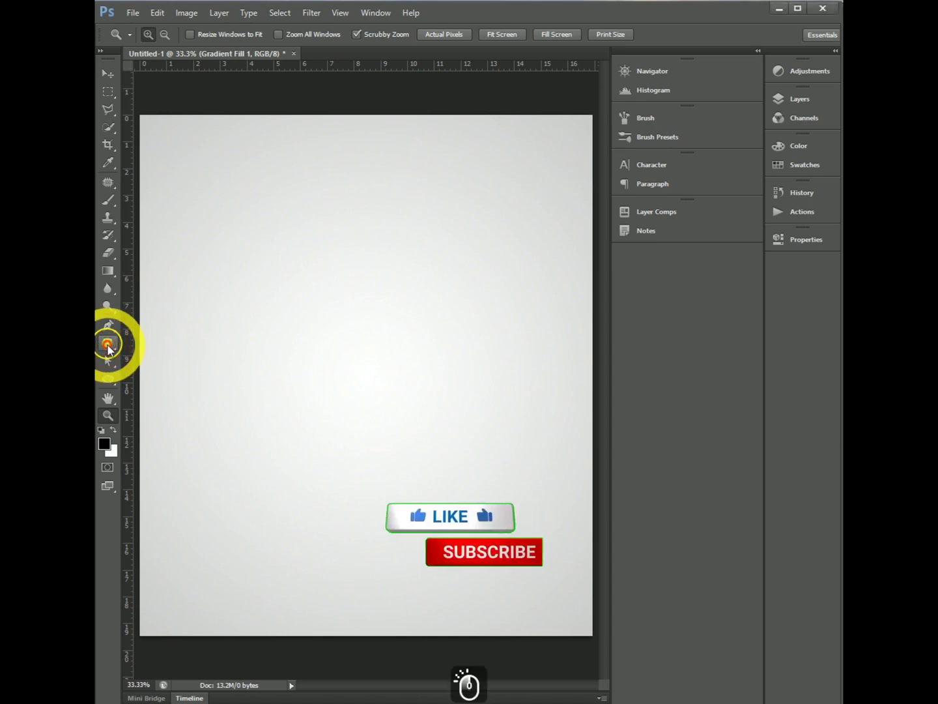
click(219, 326)
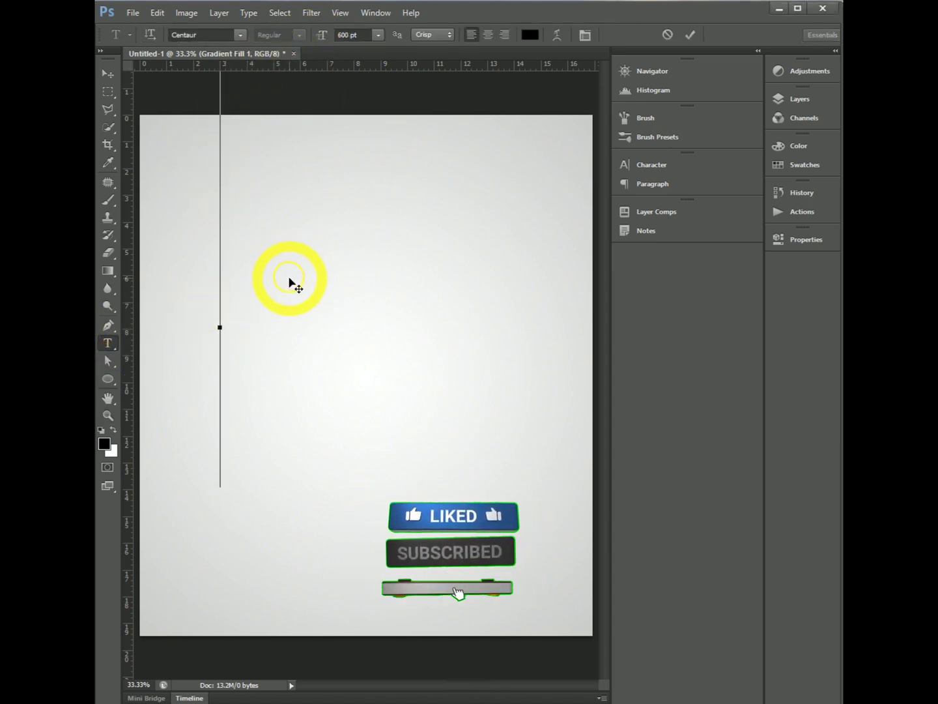
text(Z)
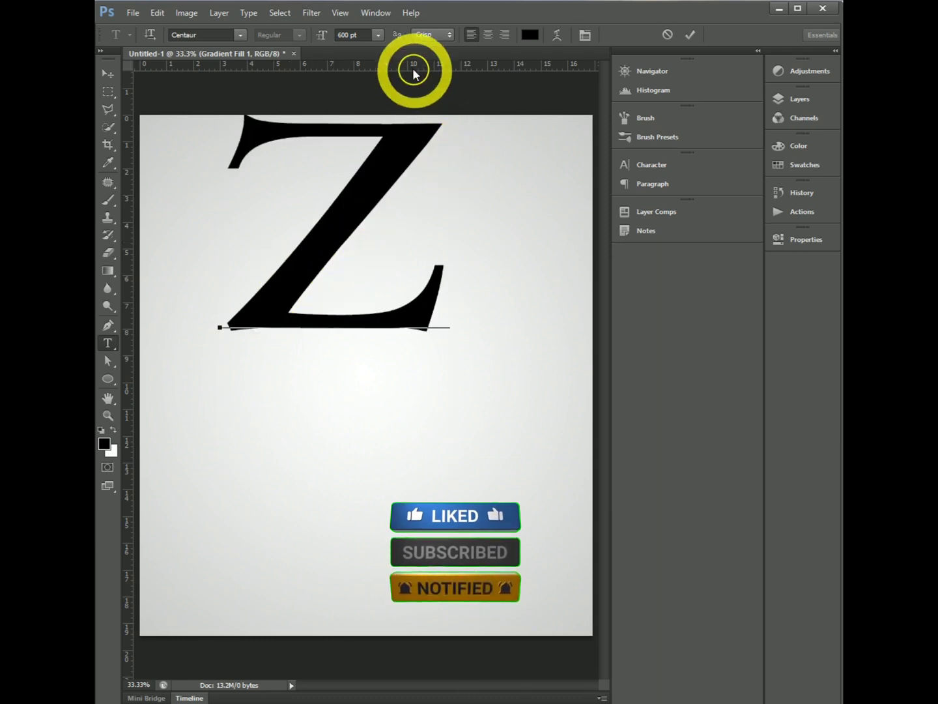
click(378, 34)
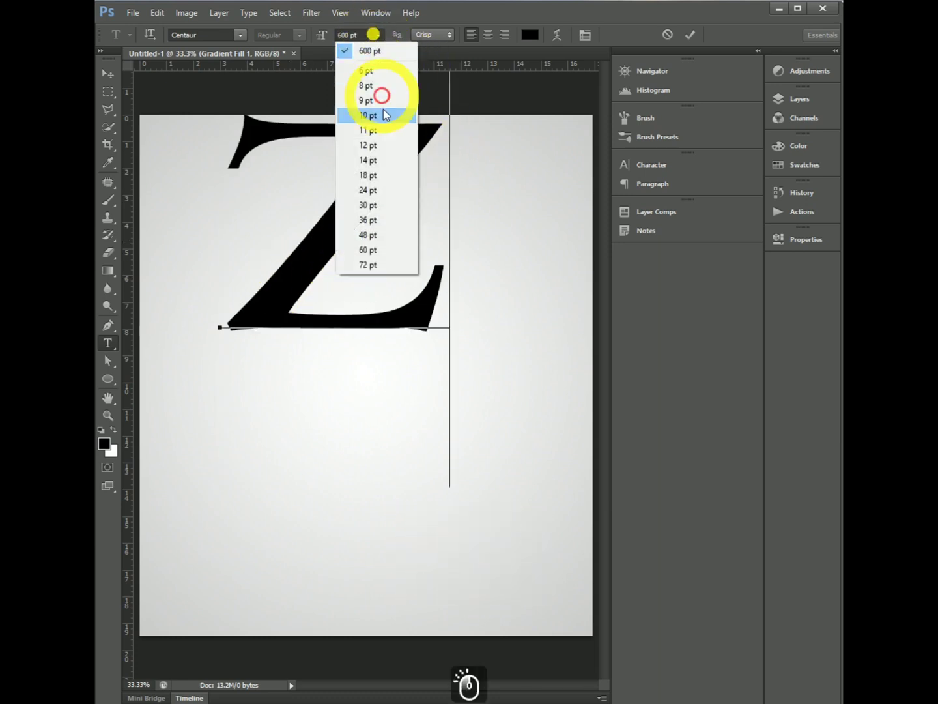
click(361, 37)
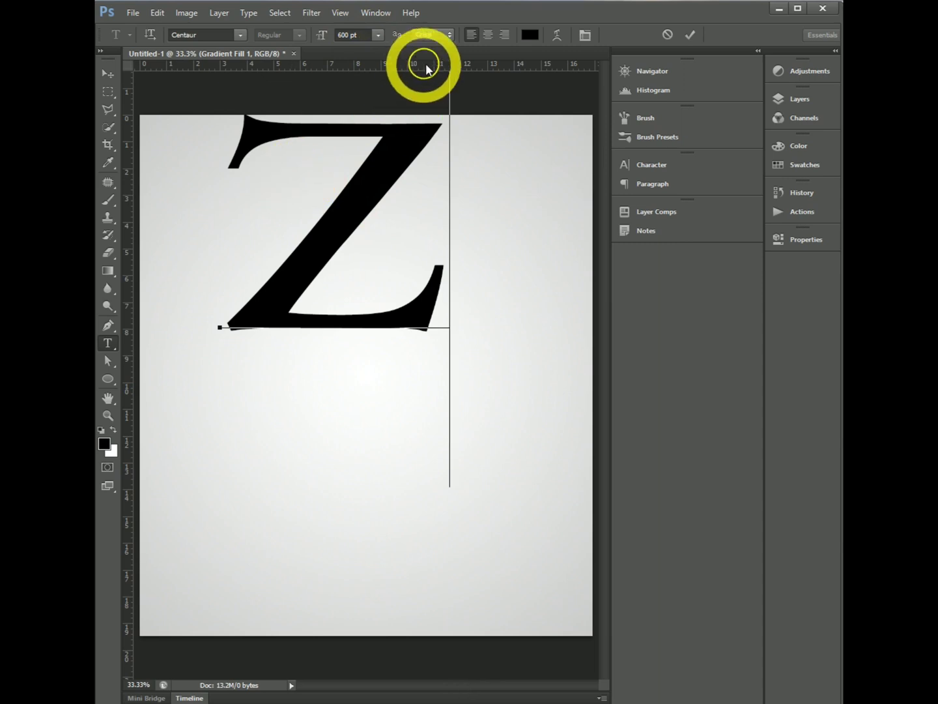
- Recolor the letter z to medium gray 979797 and commit the text
double_click(315, 190)
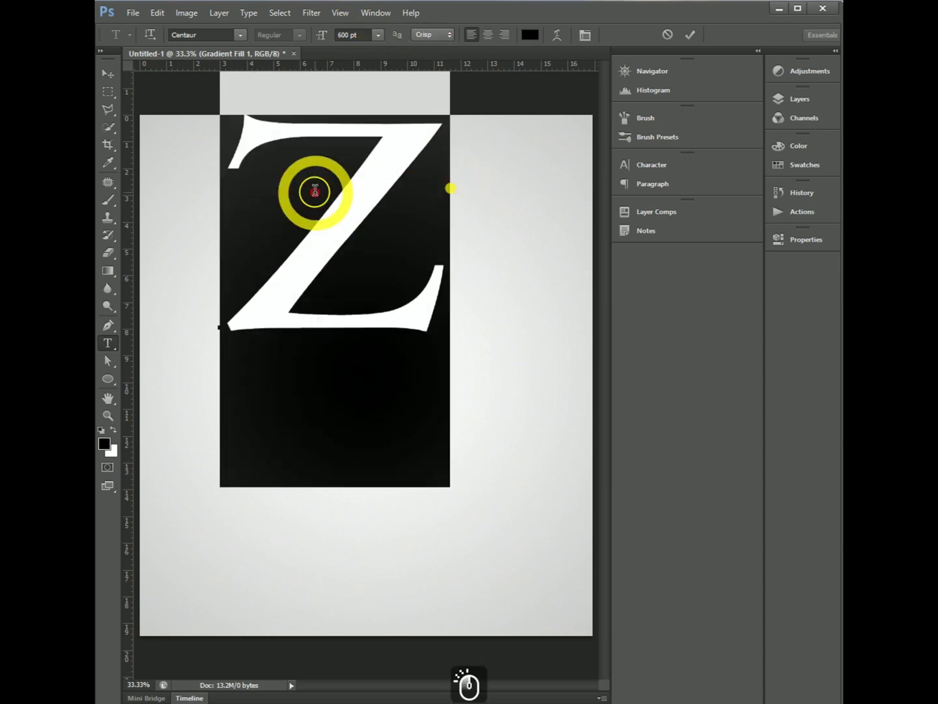
click(523, 34)
click(382, 477)
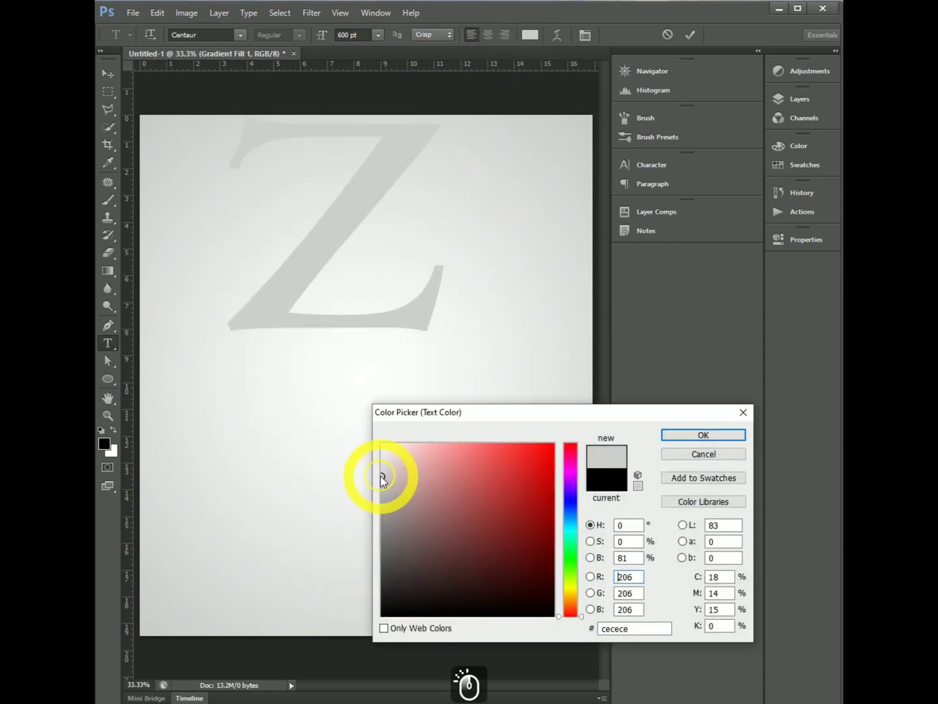
drag(396, 478, 382, 513)
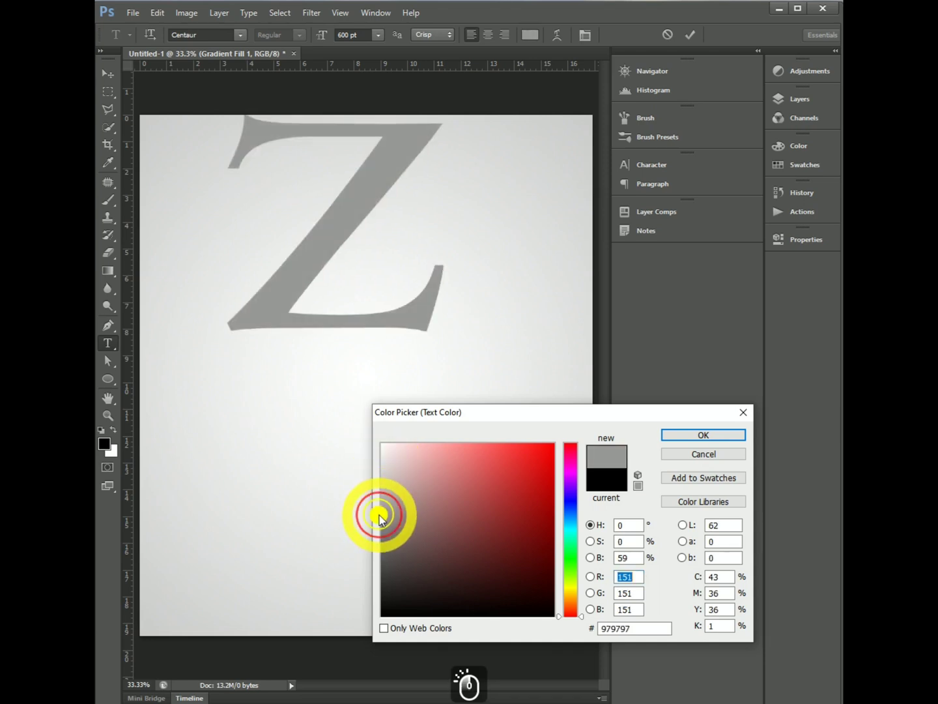
click(684, 435)
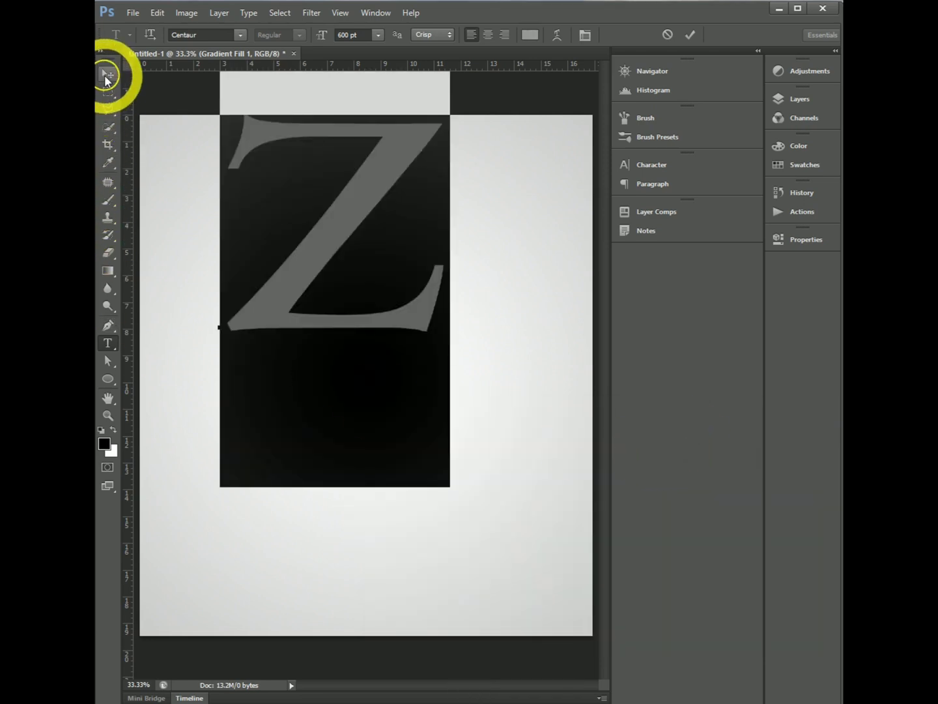
click(690, 34)
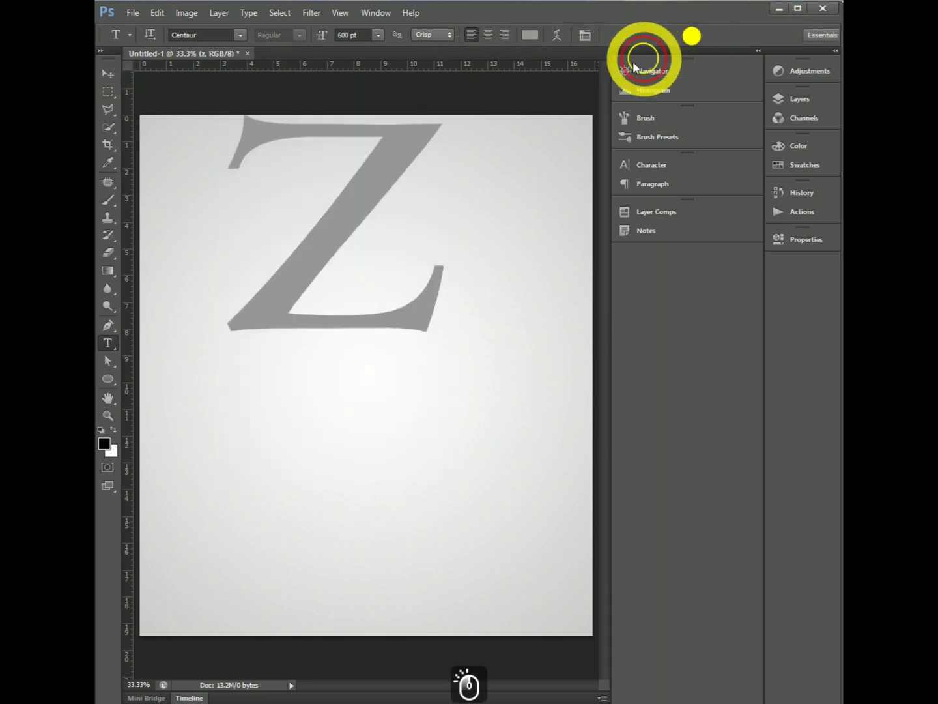
- Move the letter z down toward the middle, align its vertical and horizontal centers to the whole canvas, and deselect
click(109, 72)
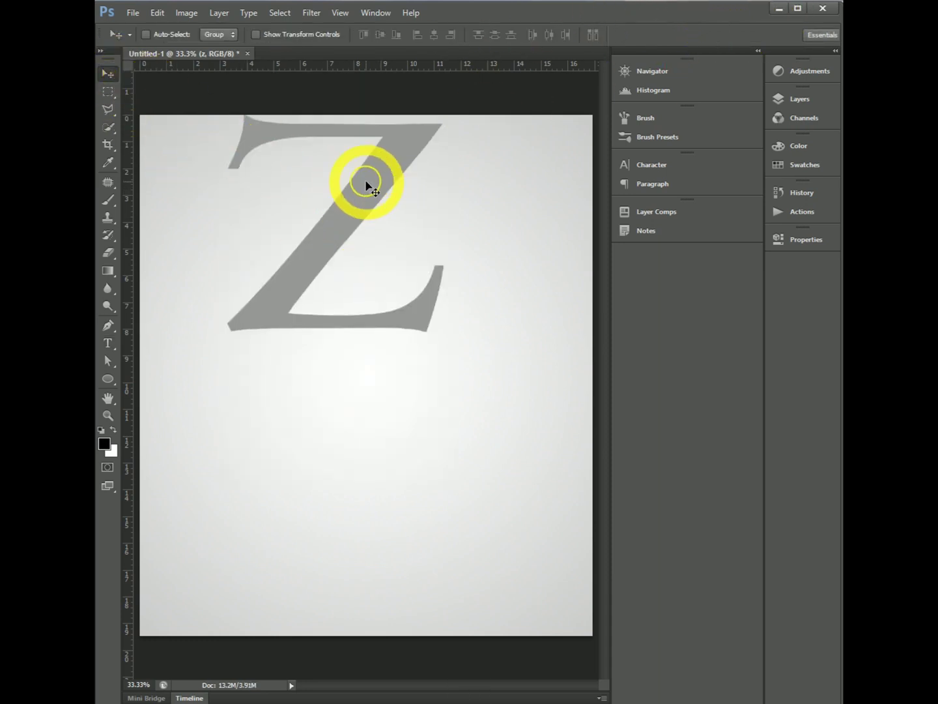
drag(366, 186, 381, 293)
key(ctrl+a)
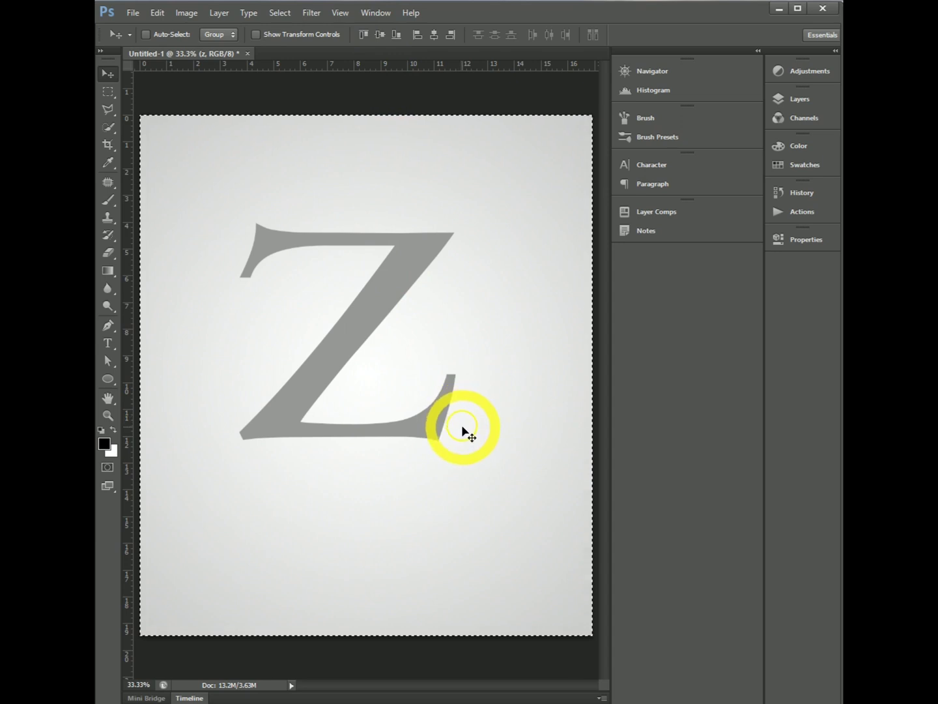
key(ctrl+a)
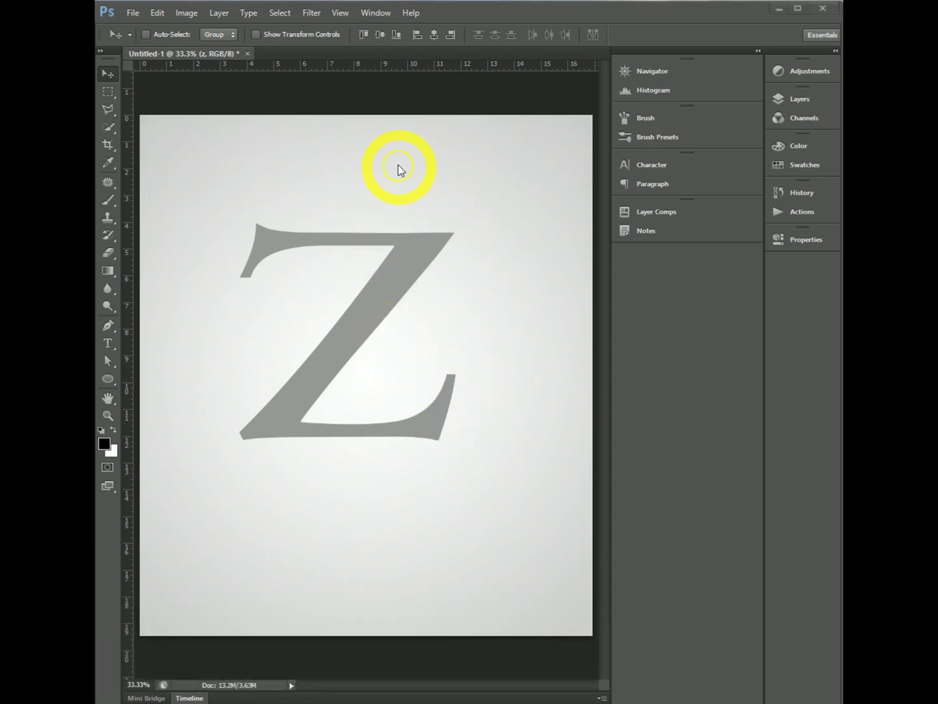
click(382, 33)
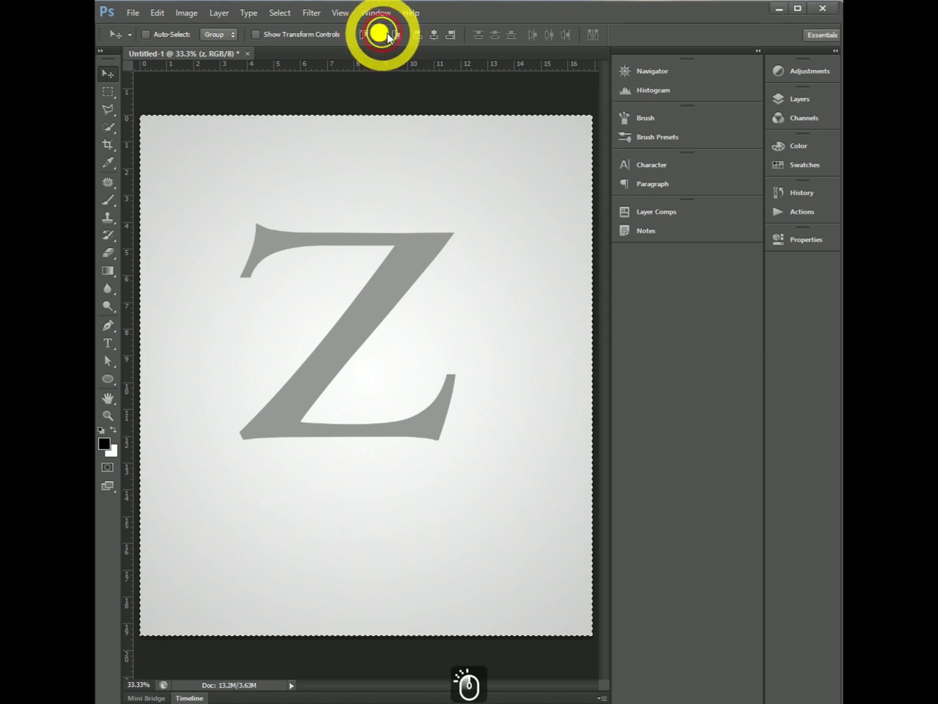
click(434, 37)
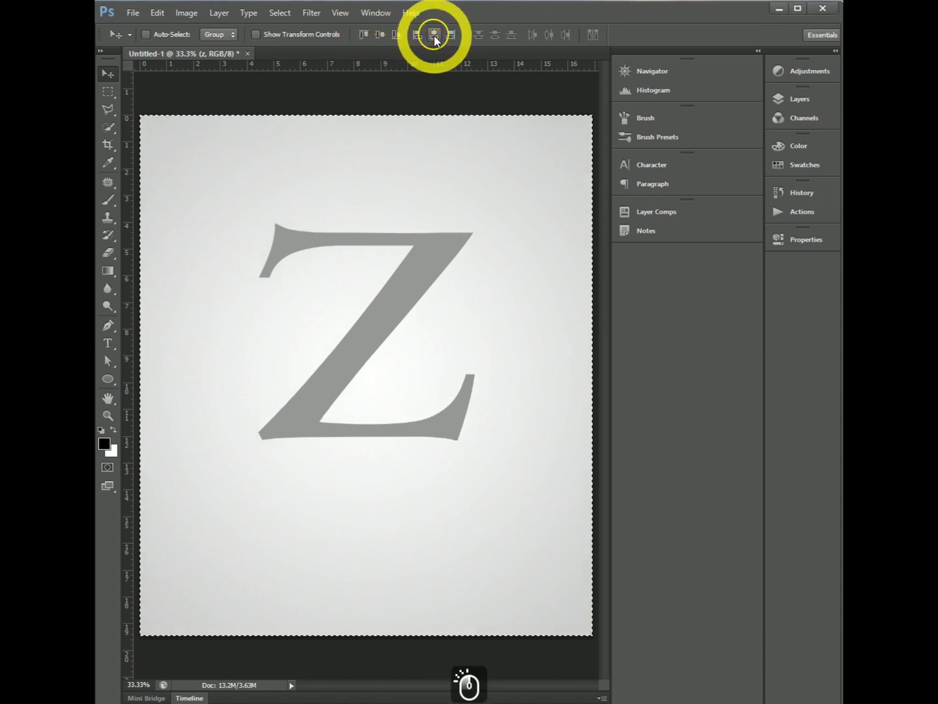
key(ctrl+d)
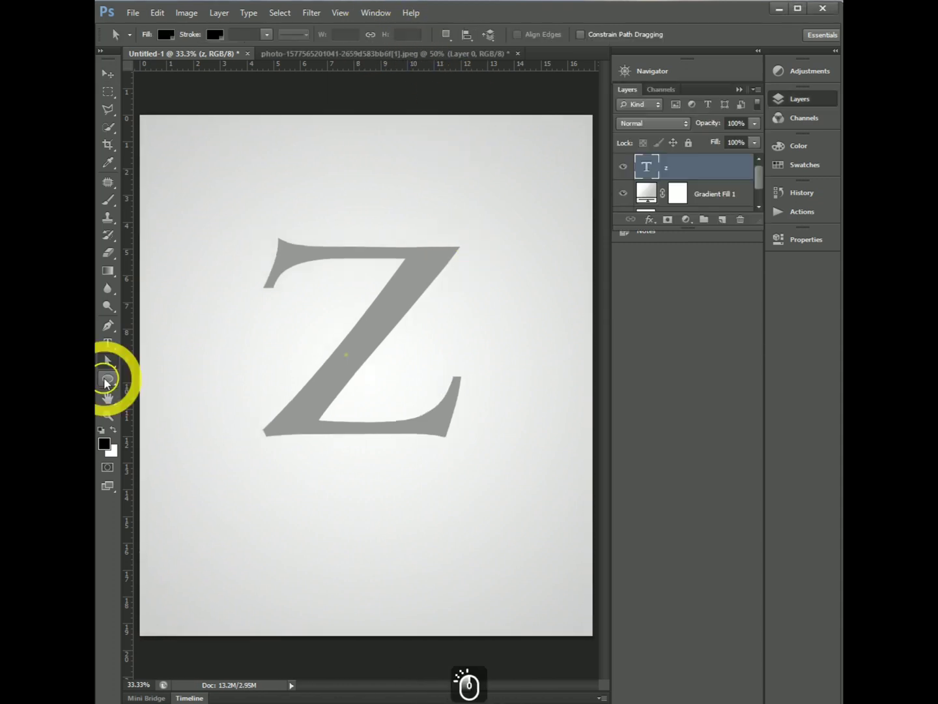
- Reduce the letter z's font size to 500 pt and commit the text
click(109, 343)
drag(284, 318, 411, 351)
drag(360, 37, 326, 38)
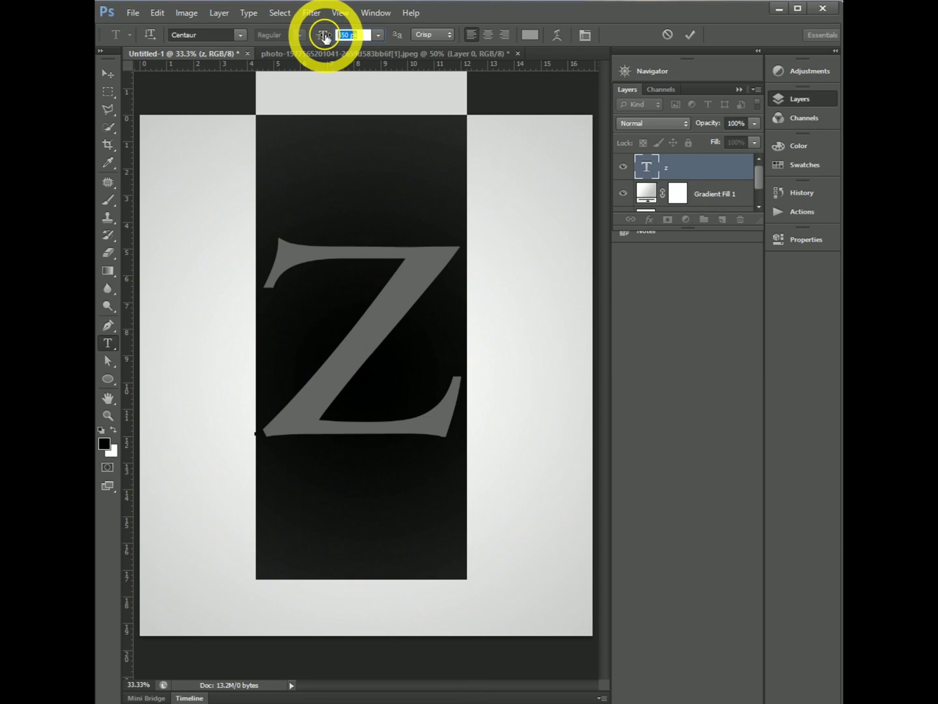
text(500)
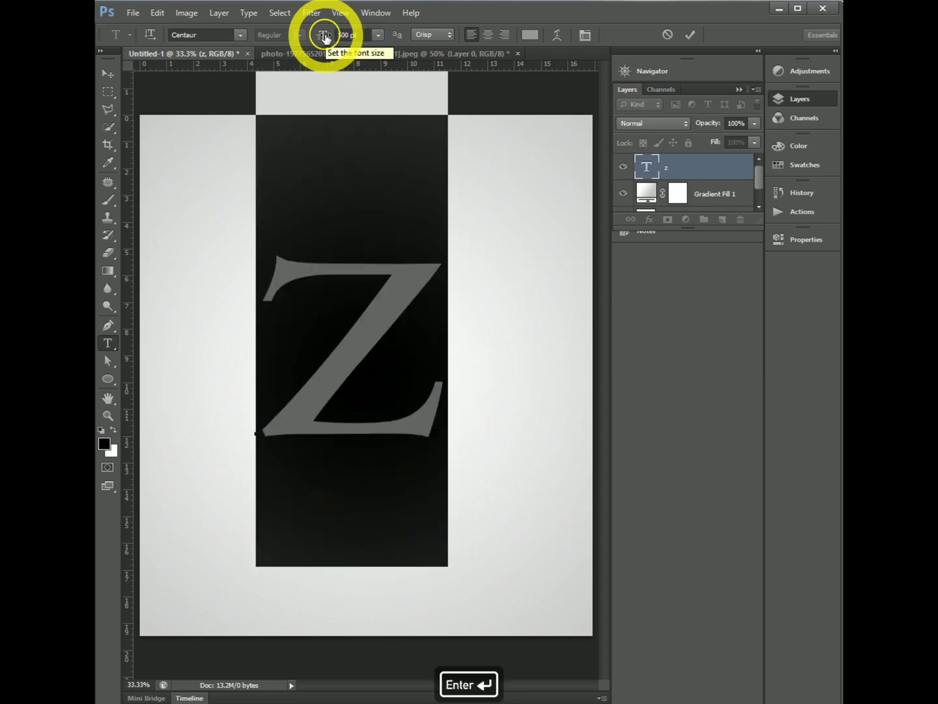
click(532, 264)
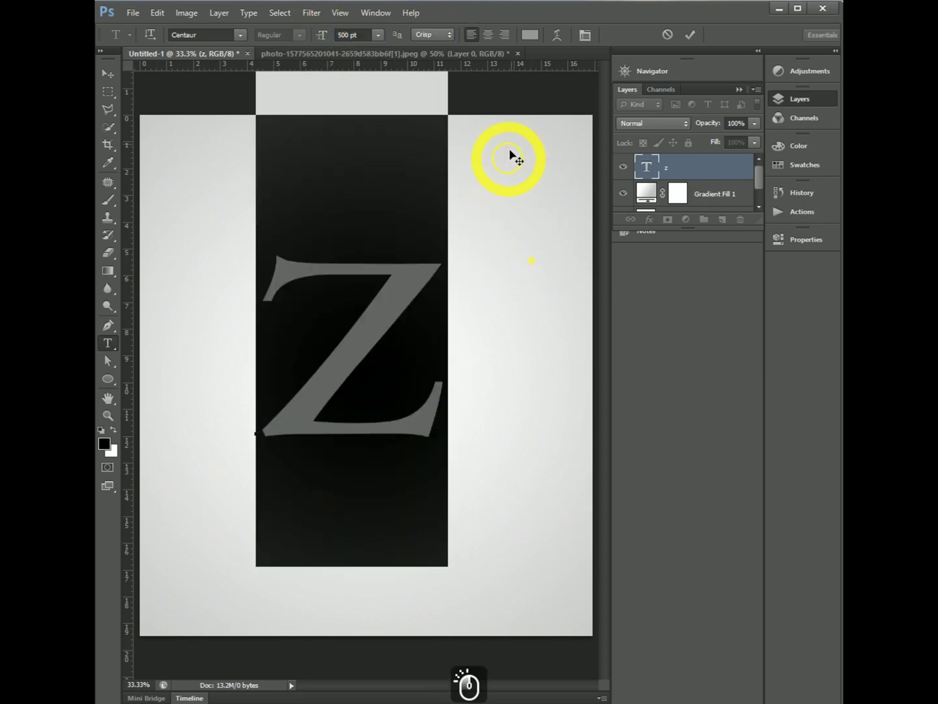
click(693, 36)
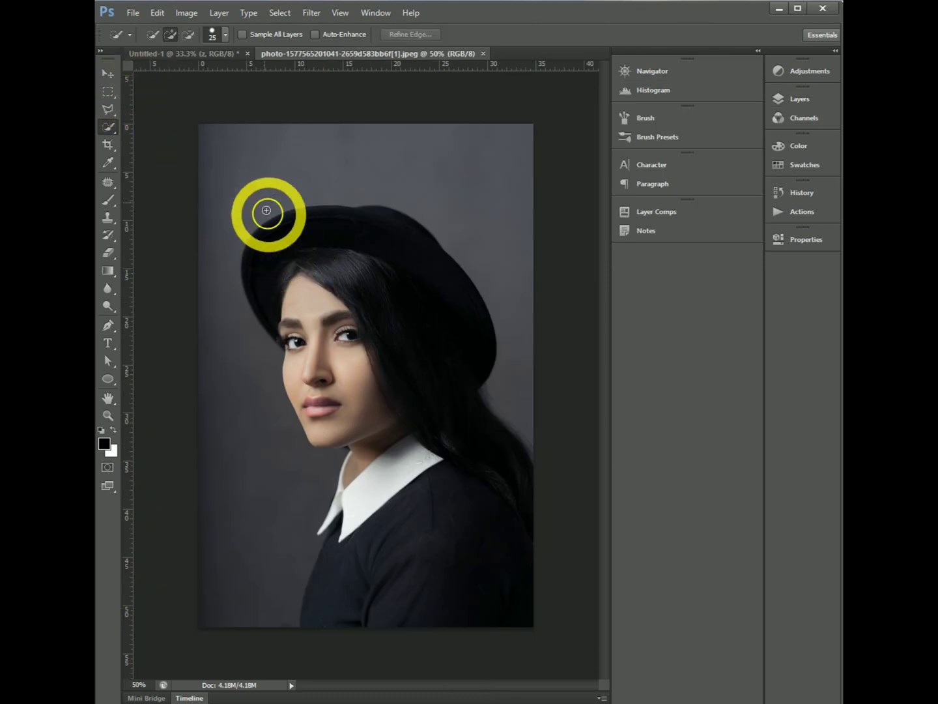
- Flip the canvas of the portrait photo document horizontally
click(185, 13)
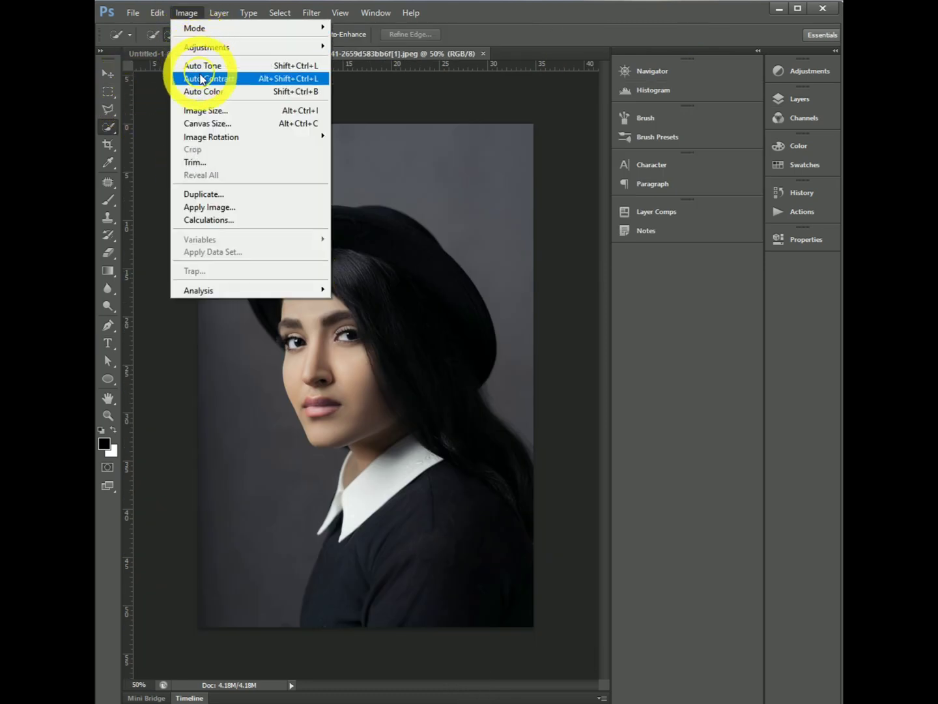
mouse_move(219, 138)
click(358, 194)
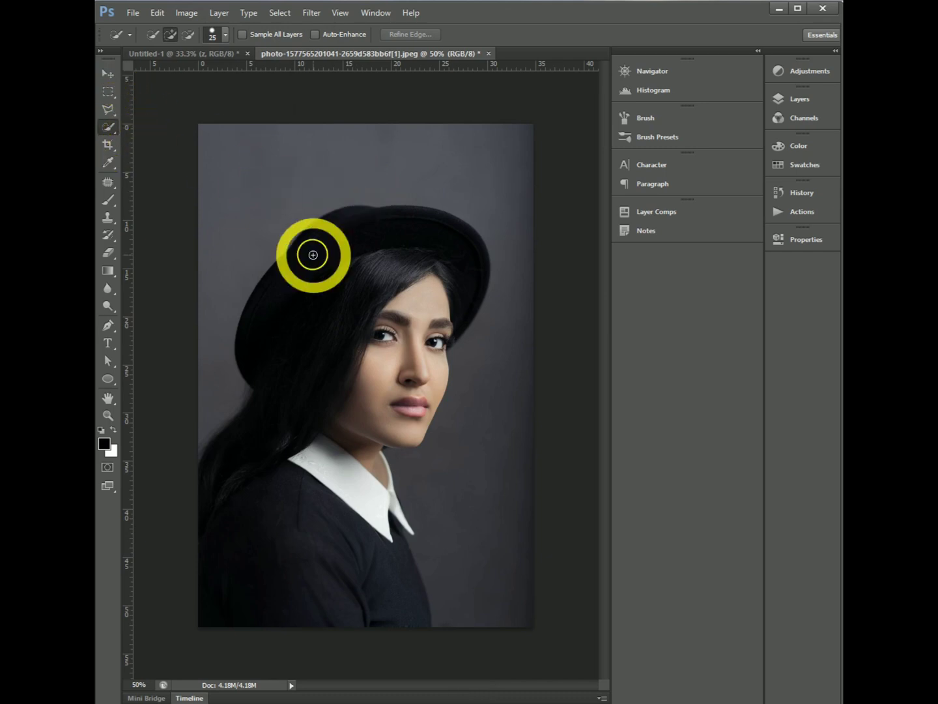
- Select the woman, including her hat, hair and clothing, with the Quick Selection tool and mask out the photo's background
right_click(111, 125)
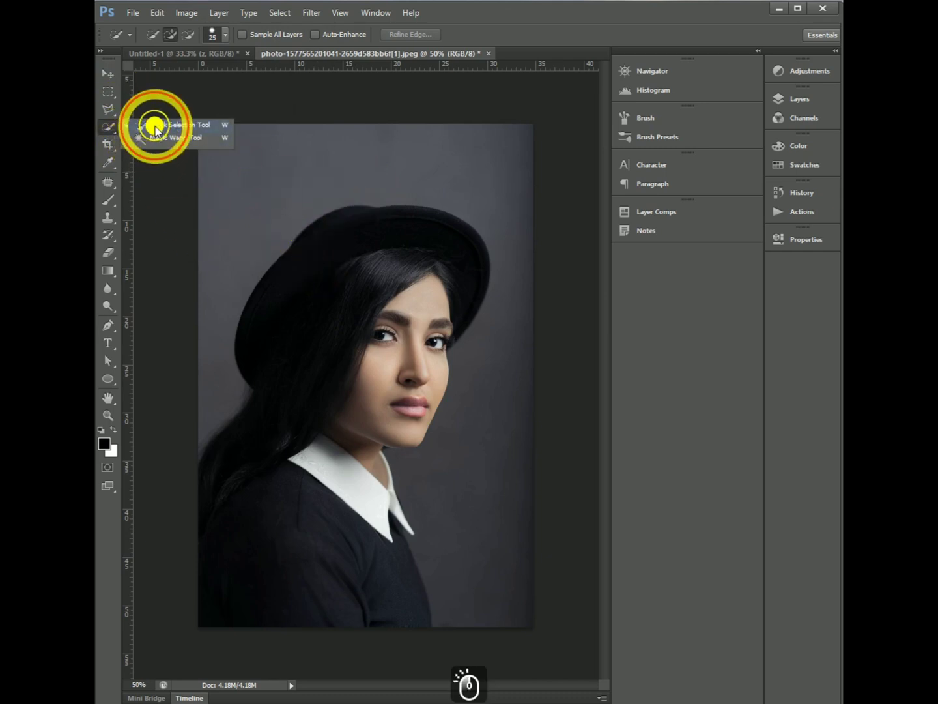
click(155, 125)
mouse_move(291, 251)
mouse_down()
mouse_move(329, 309)
mouse_move(353, 437)
mouse_move(339, 563)
mouse_up()
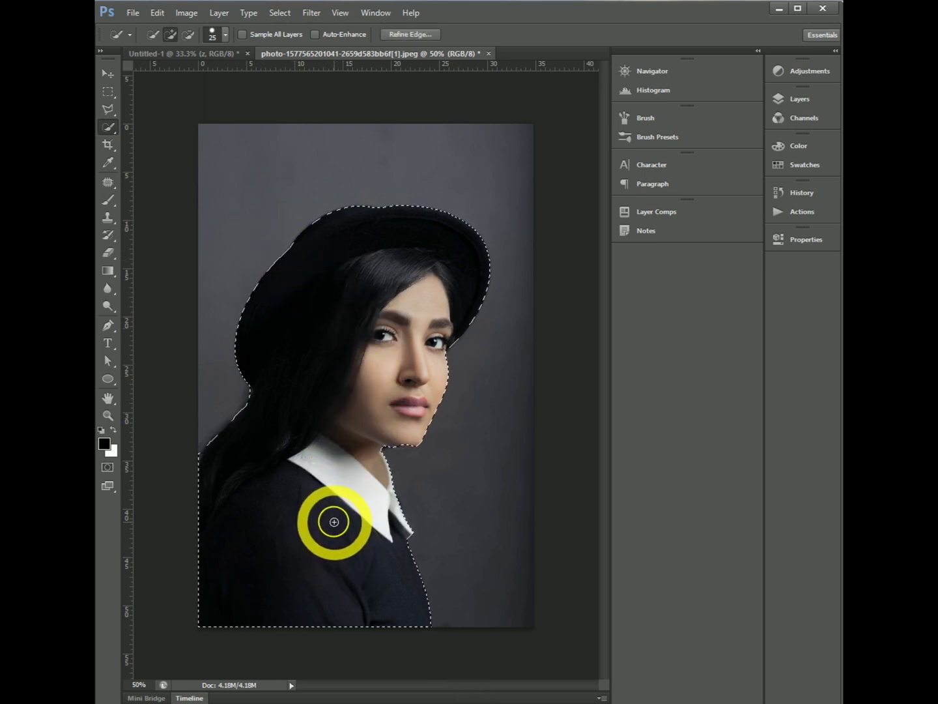
click(797, 98)
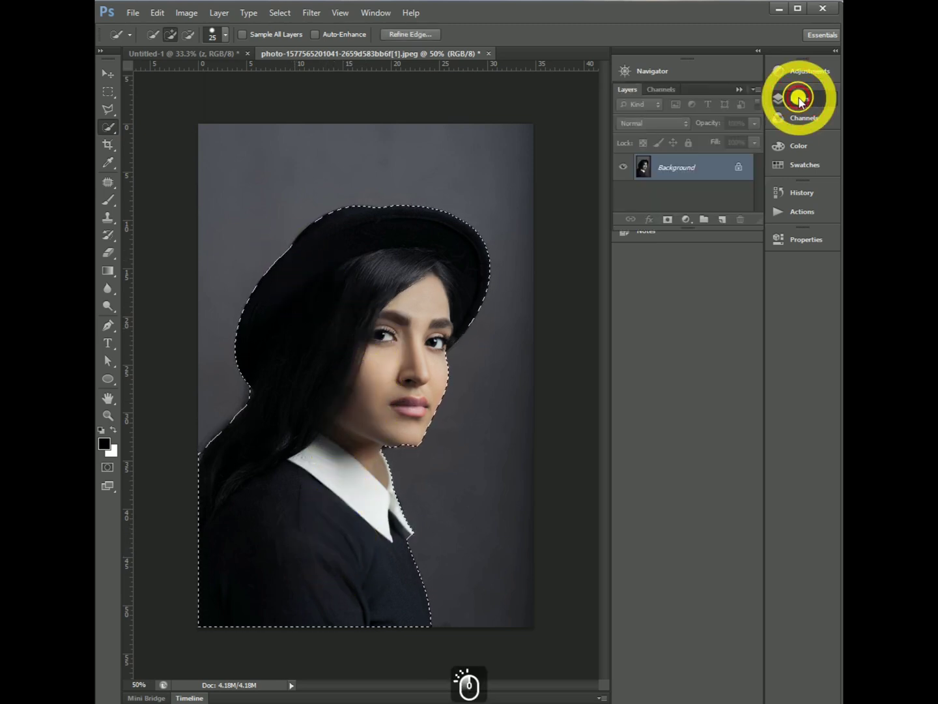
click(667, 220)
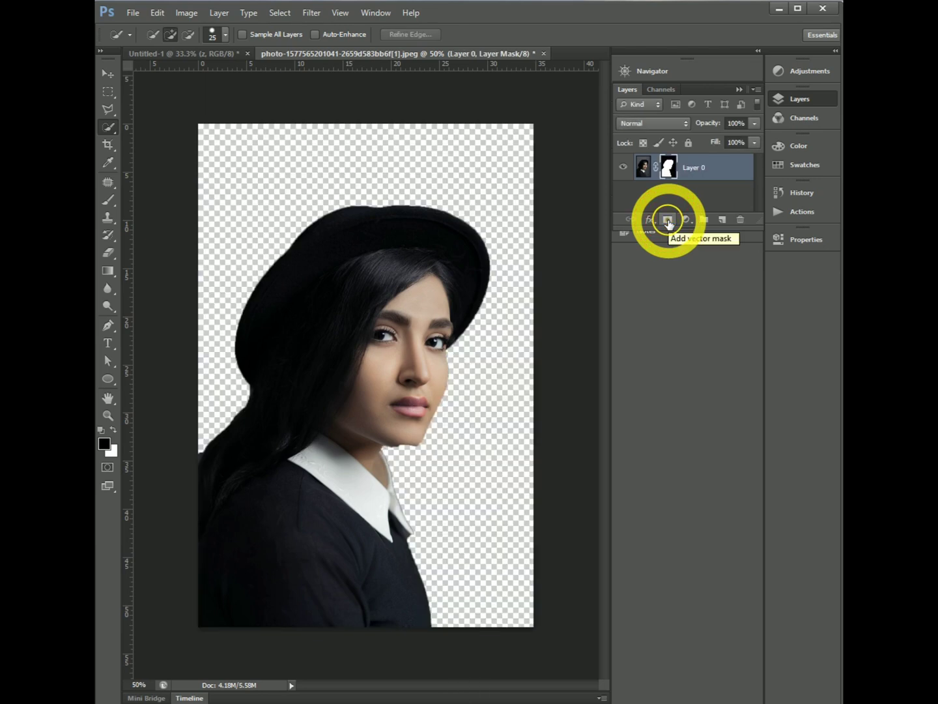
- Convert the masked portrait layer to a smart object and bring it into the Untitled-1 letter document
key(v)
right_click(699, 169)
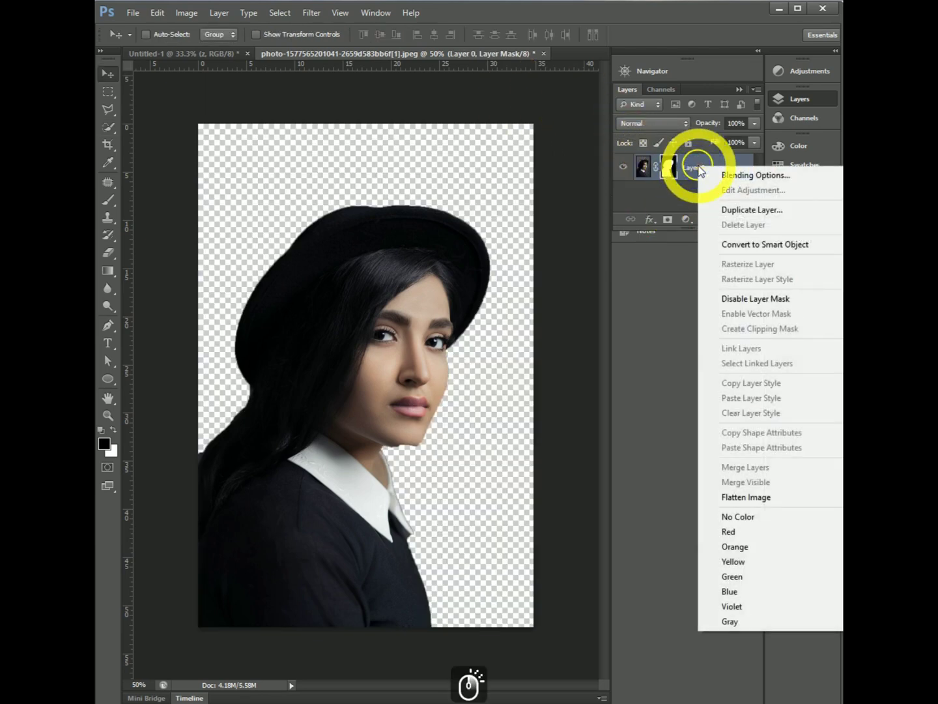
click(734, 245)
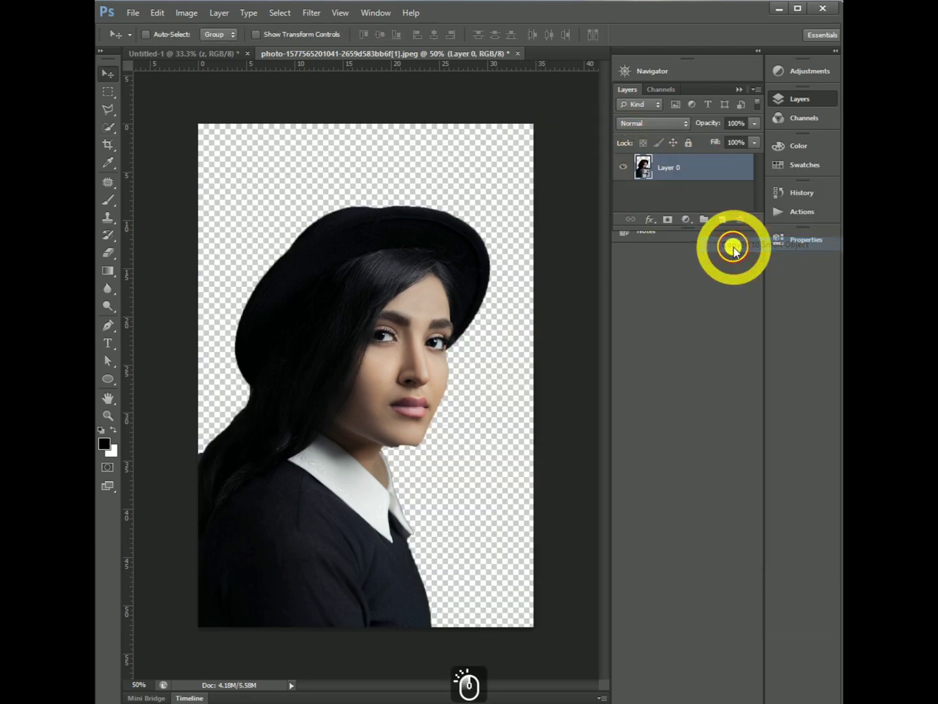
drag(372, 316, 327, 319)
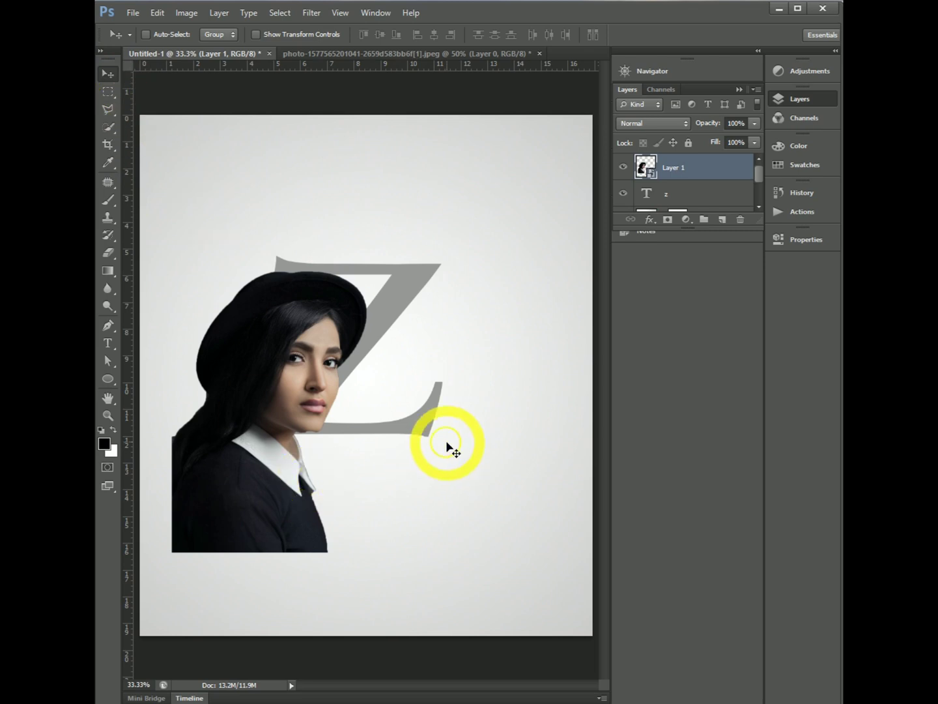
- Start a free transform on the portrait, move it over the letter z and lower its layer opacity to 67%
key(ctrl+t)
drag(308, 413, 374, 412)
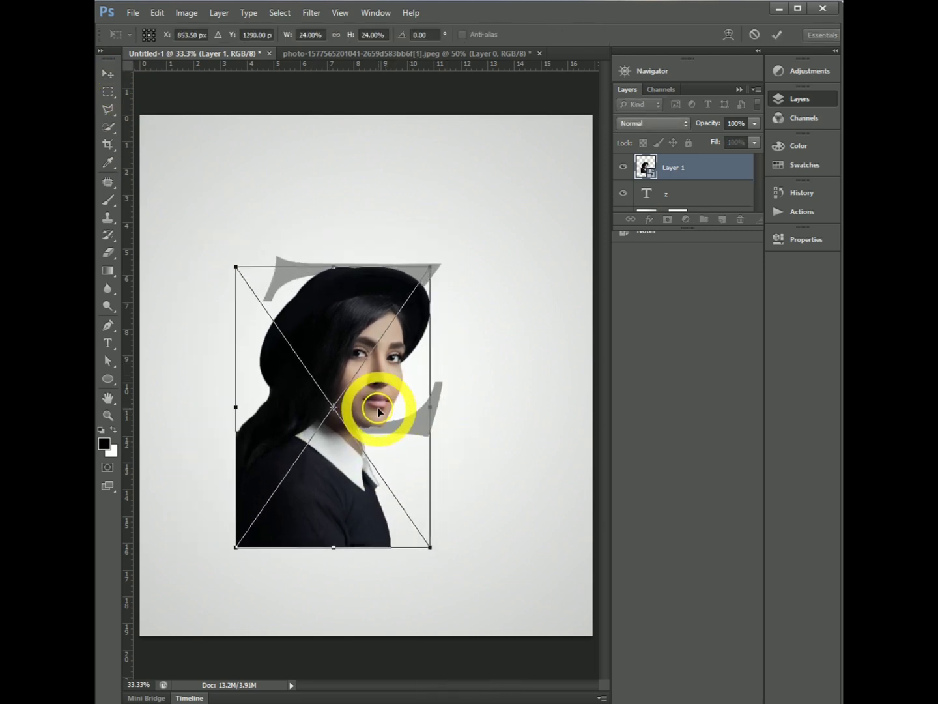
click(753, 129)
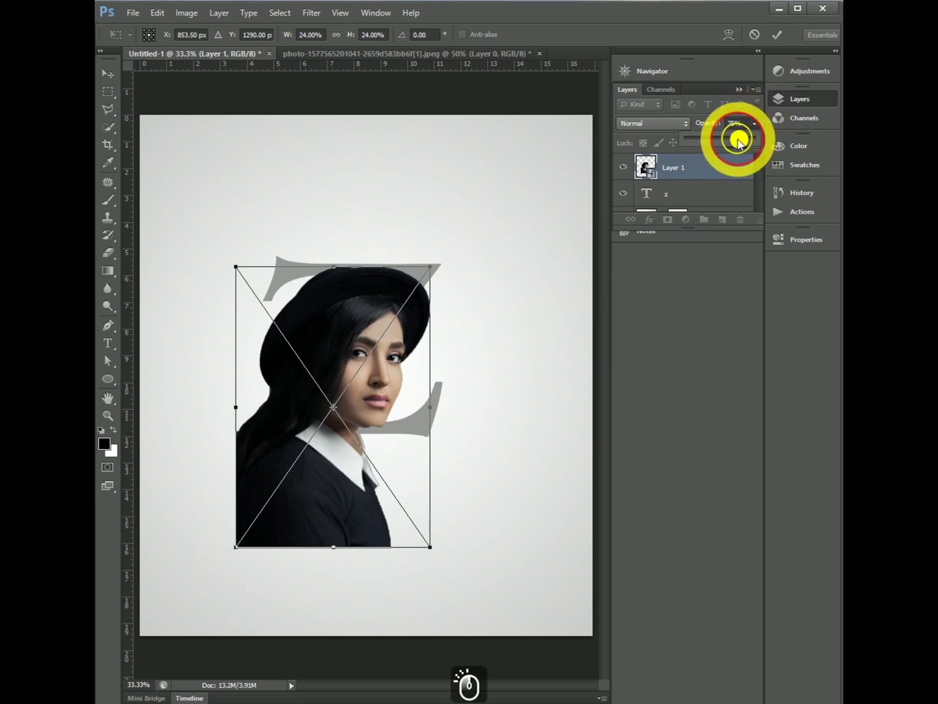
drag(739, 142, 733, 144)
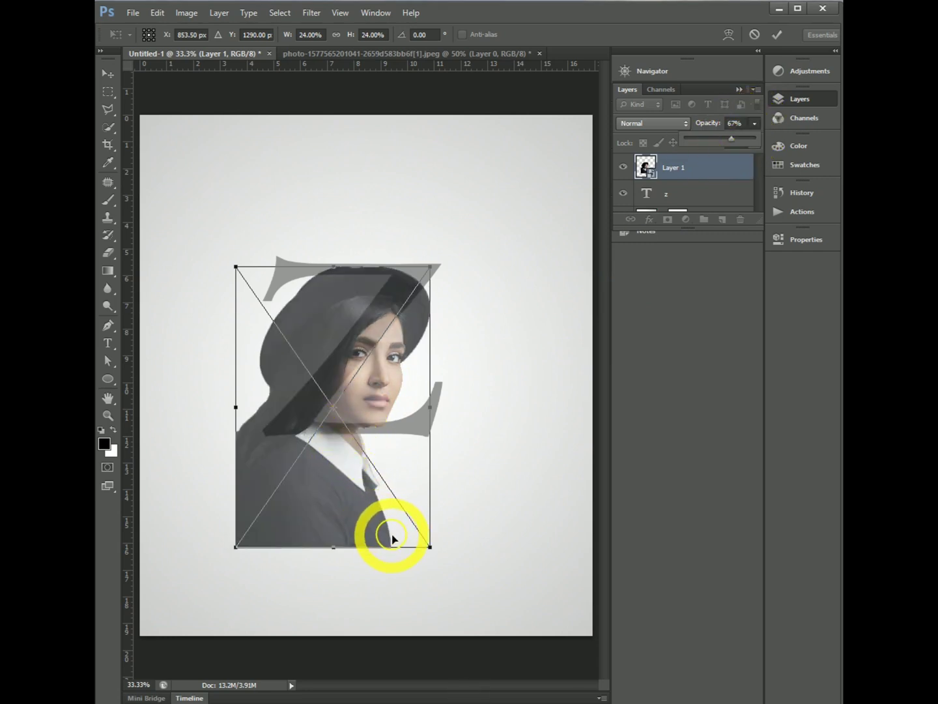
- Scale the portrait down to about 18.34% width and 17.39% height, position it over the z's diagonal, and apply the transform
drag(429, 543, 390, 484)
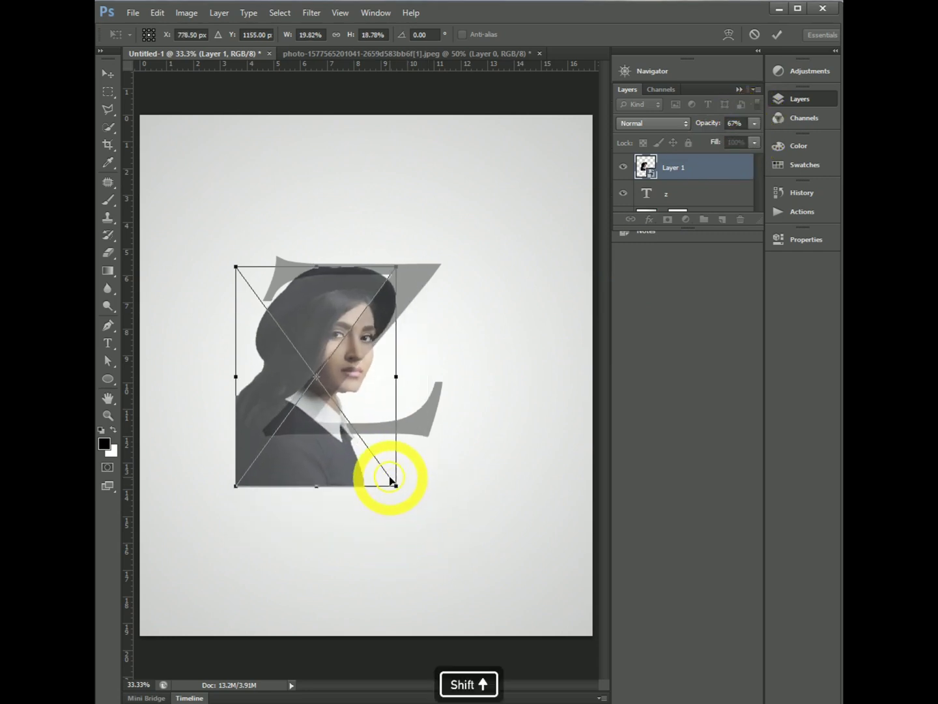
mouse_move(356, 384)
mouse_down()
mouse_move(368, 379)
mouse_move(370, 388)
mouse_up()
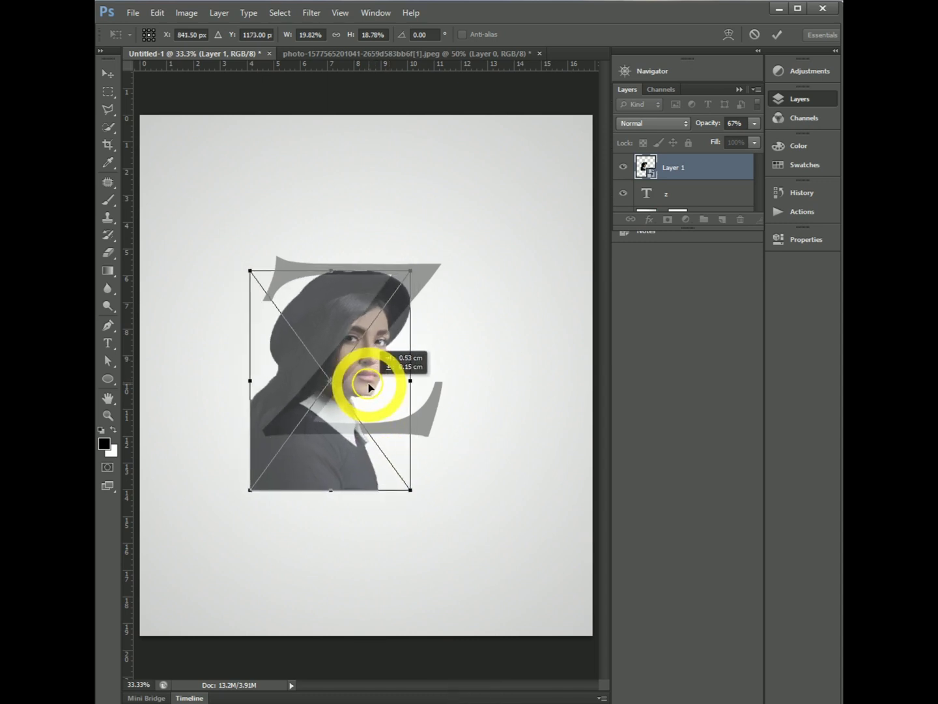
drag(407, 489, 393, 466)
drag(373, 368, 387, 369)
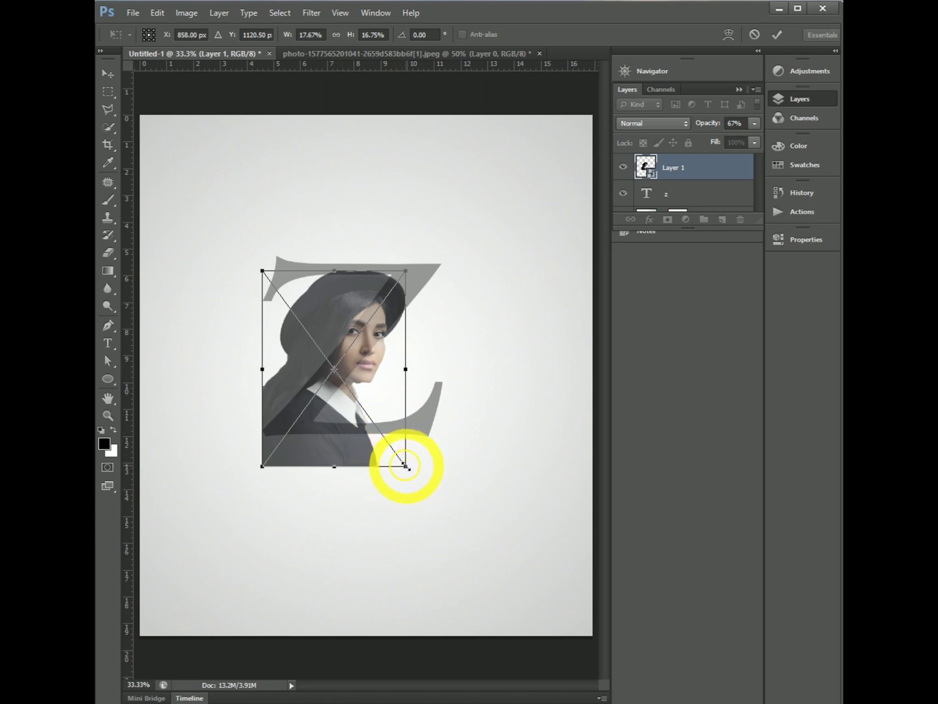
drag(405, 465, 405, 463)
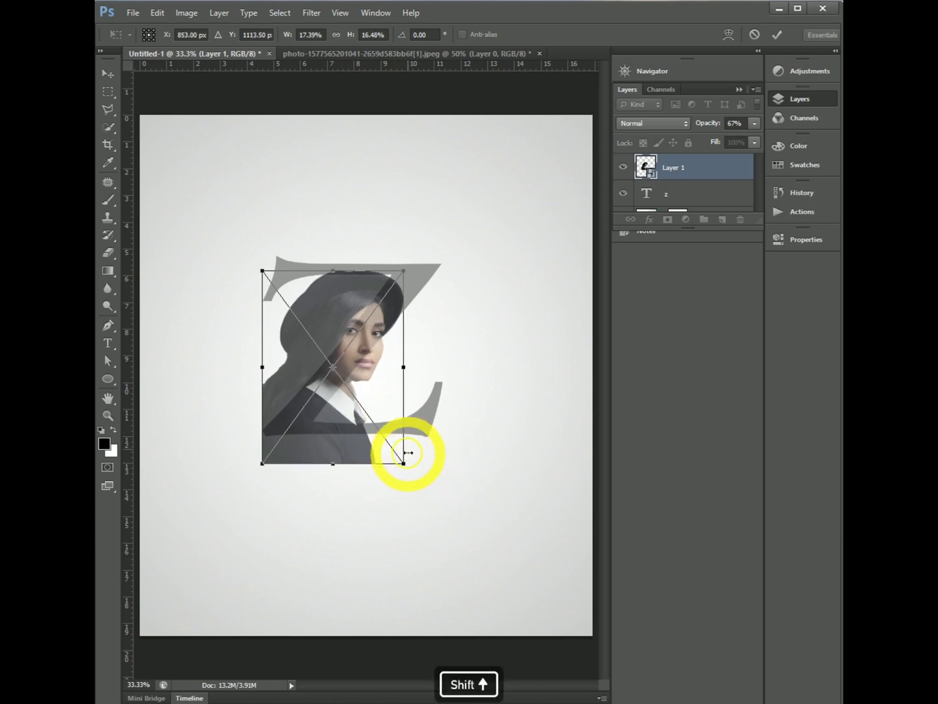
key(Down)
key(Down)
key(Down)
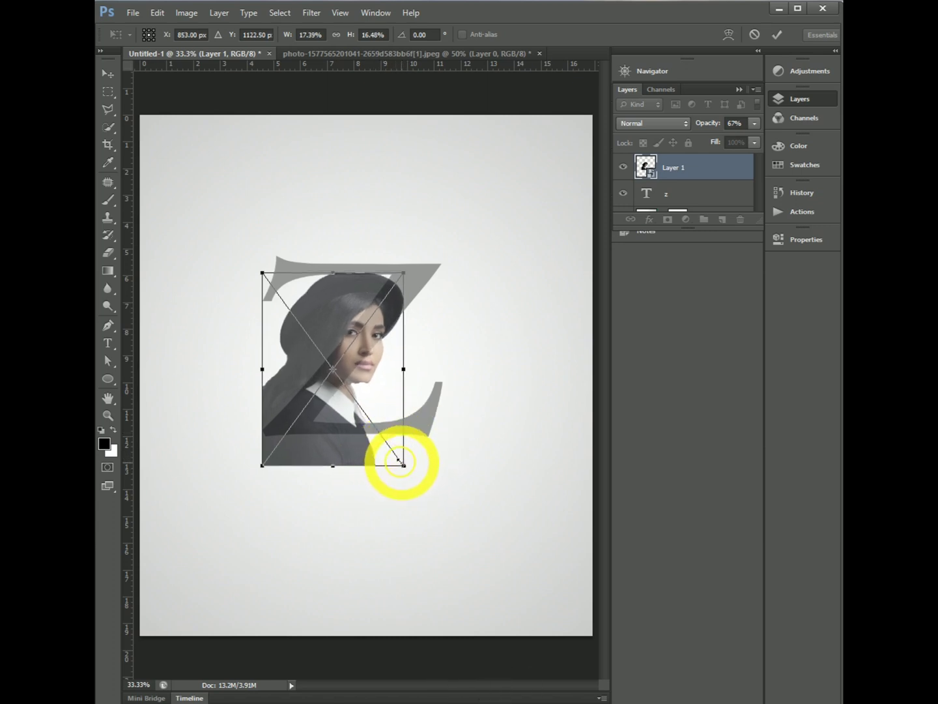
mouse_move(403, 465)
mouse_down()
mouse_move(395, 453)
mouse_move(414, 472)
mouse_up()
key(Down)
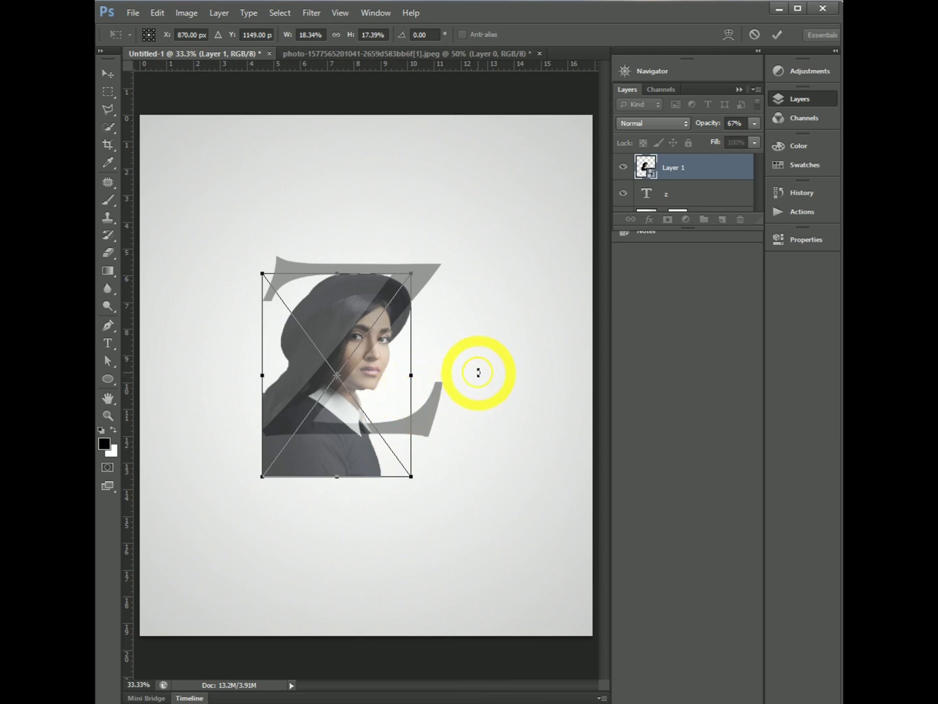
click(777, 38)
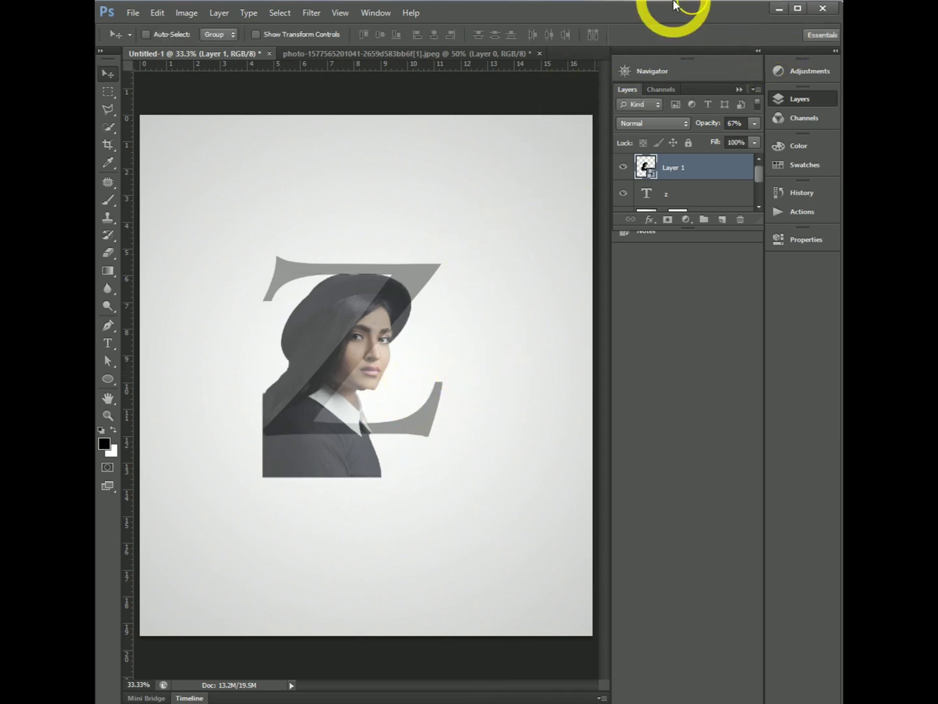
- Clip the portrait layer to the letter z with a clipping mask and set its opacity to 100%
right_click(684, 168)
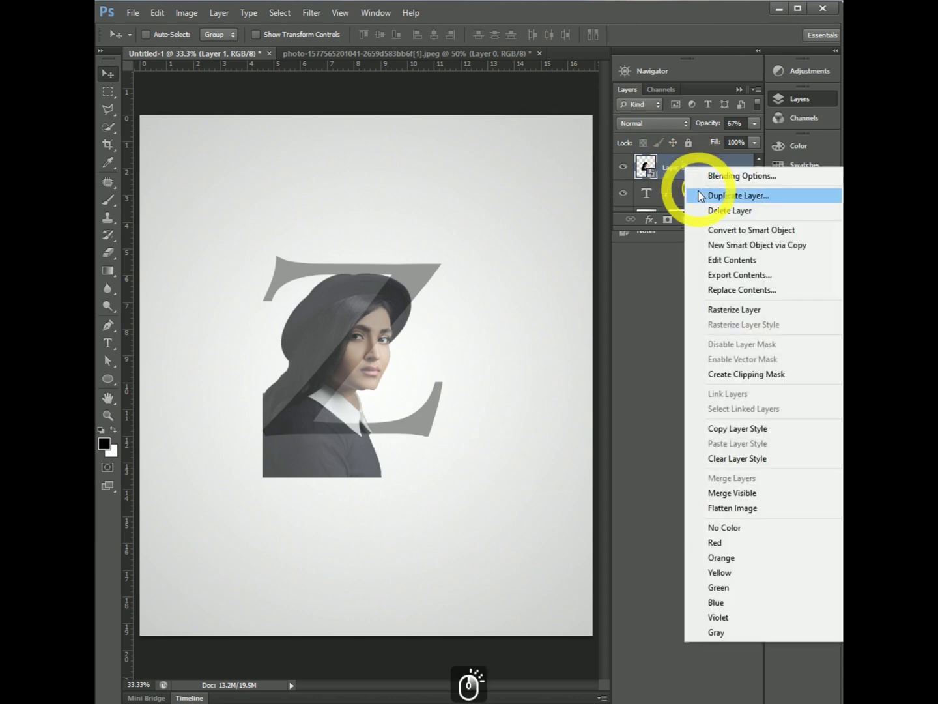
click(751, 374)
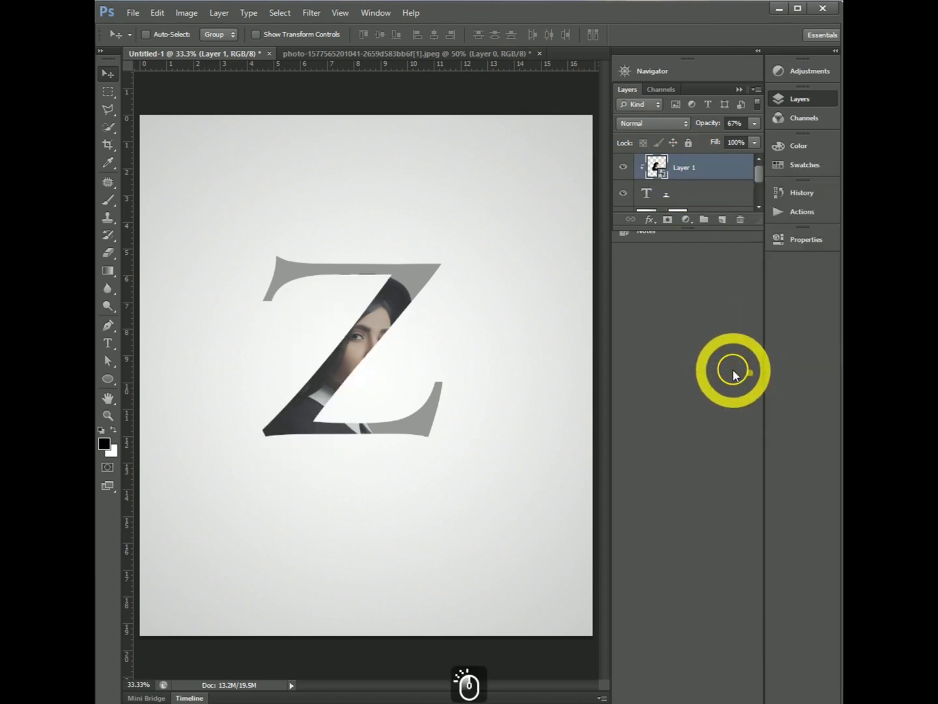
click(751, 124)
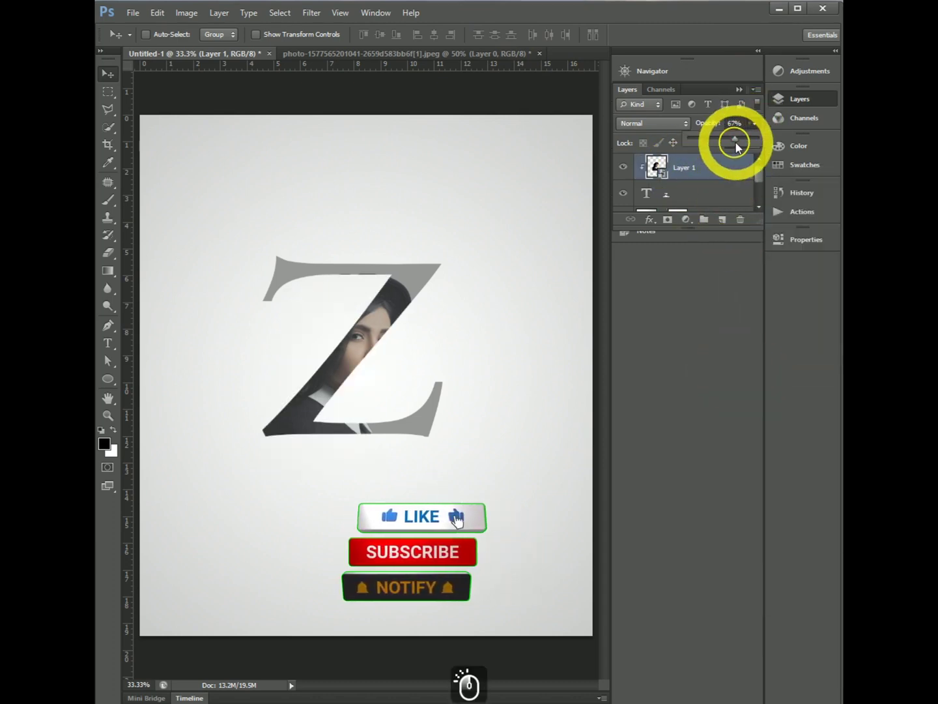
drag(743, 138, 759, 138)
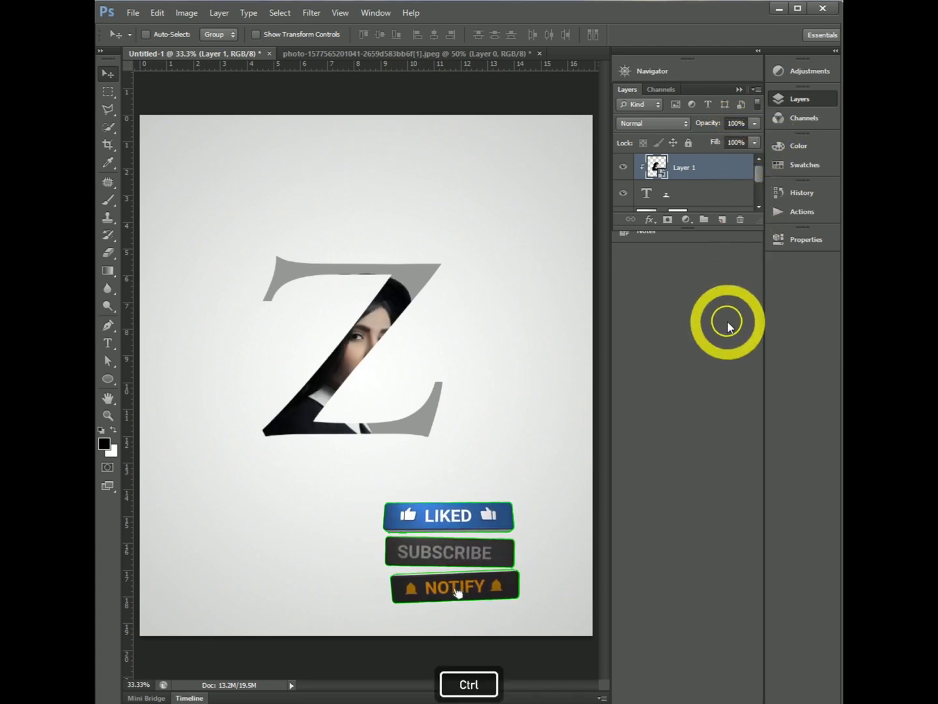
- Duplicate the clipped portrait layer and add a layer mask to the copy
key(ctrl+j)
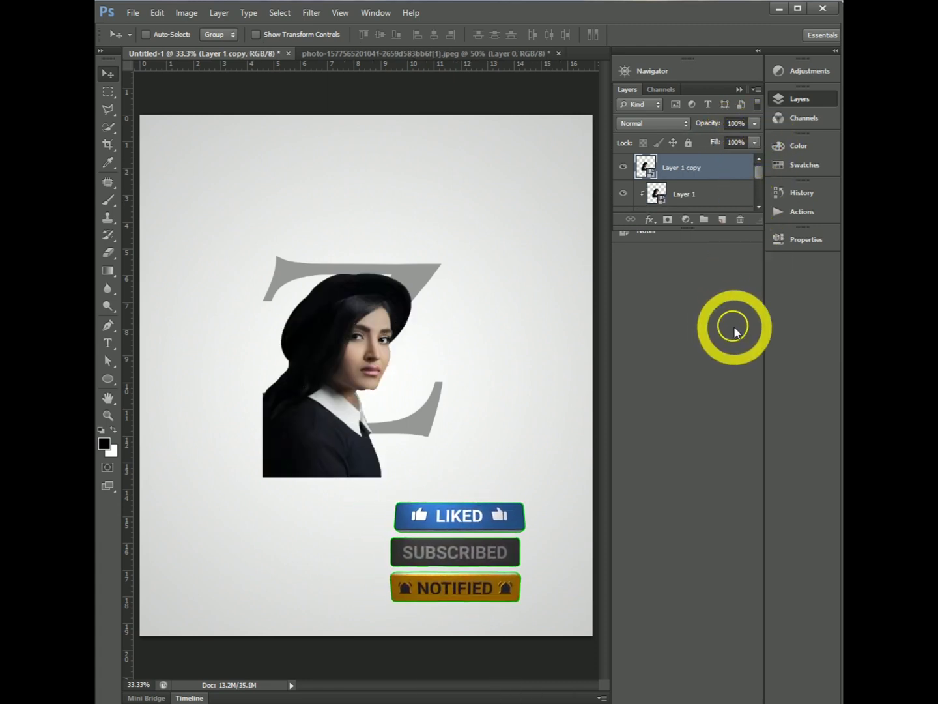
click(666, 220)
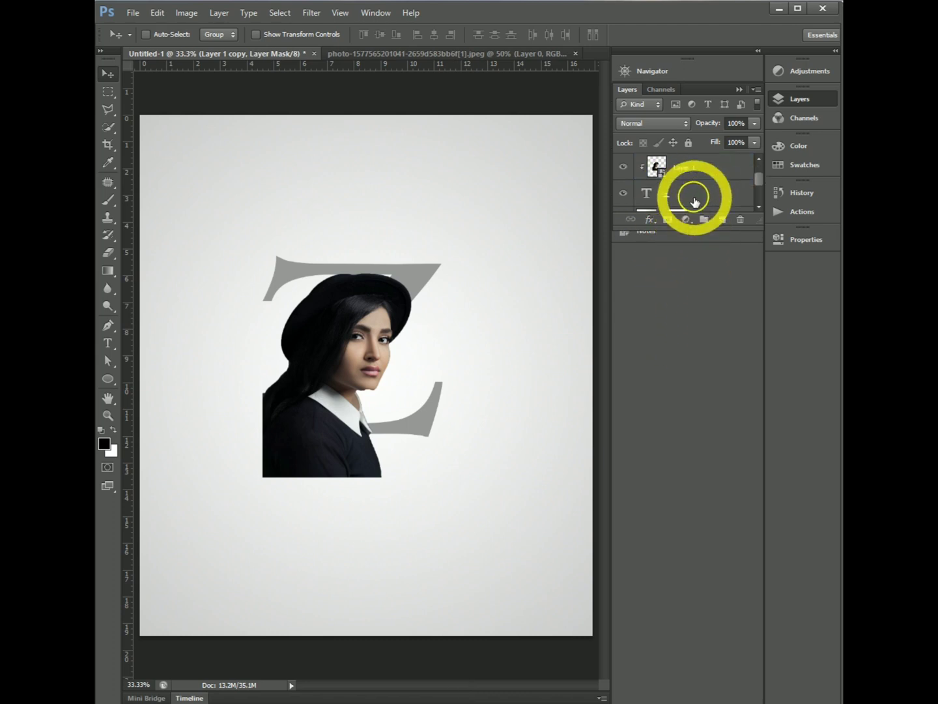
- Select the z's shape on its text layer with the Quick Selection tool, then invert the selection
click(692, 202)
click(629, 206)
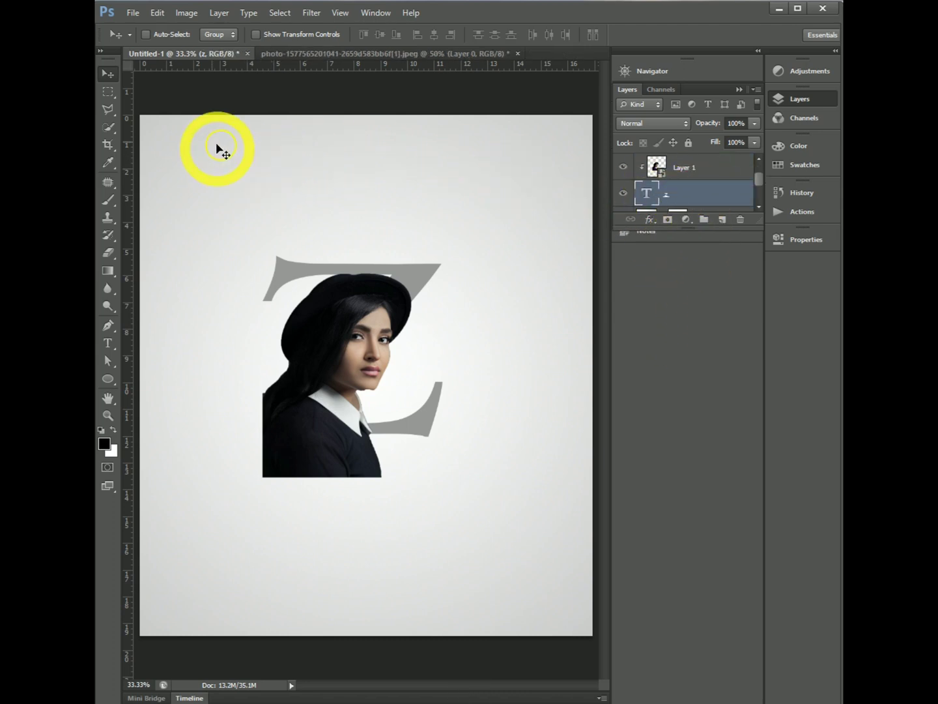
click(108, 126)
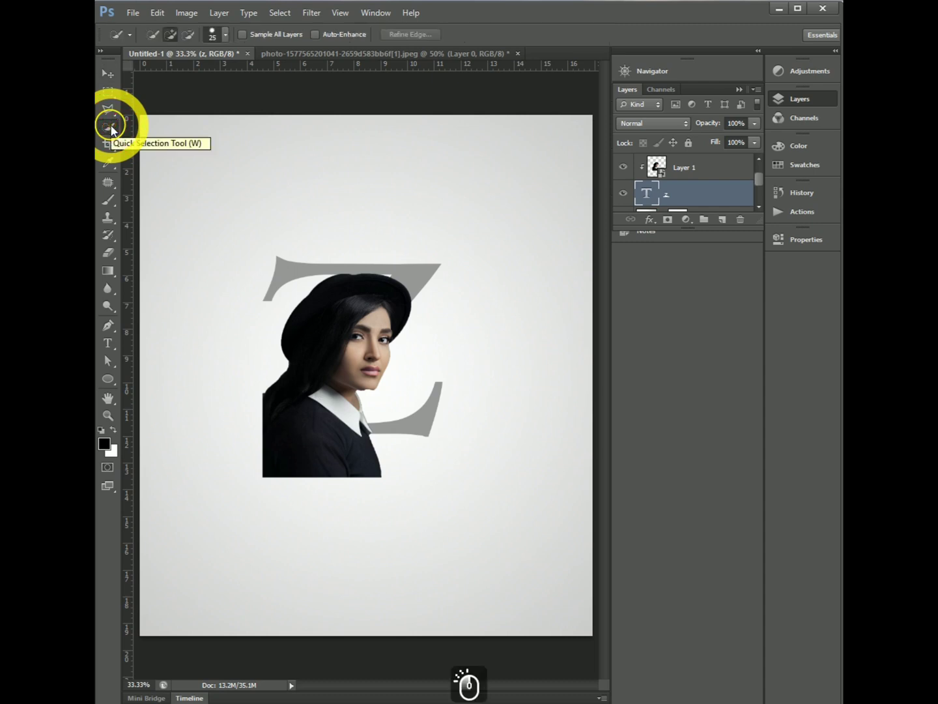
click(314, 267)
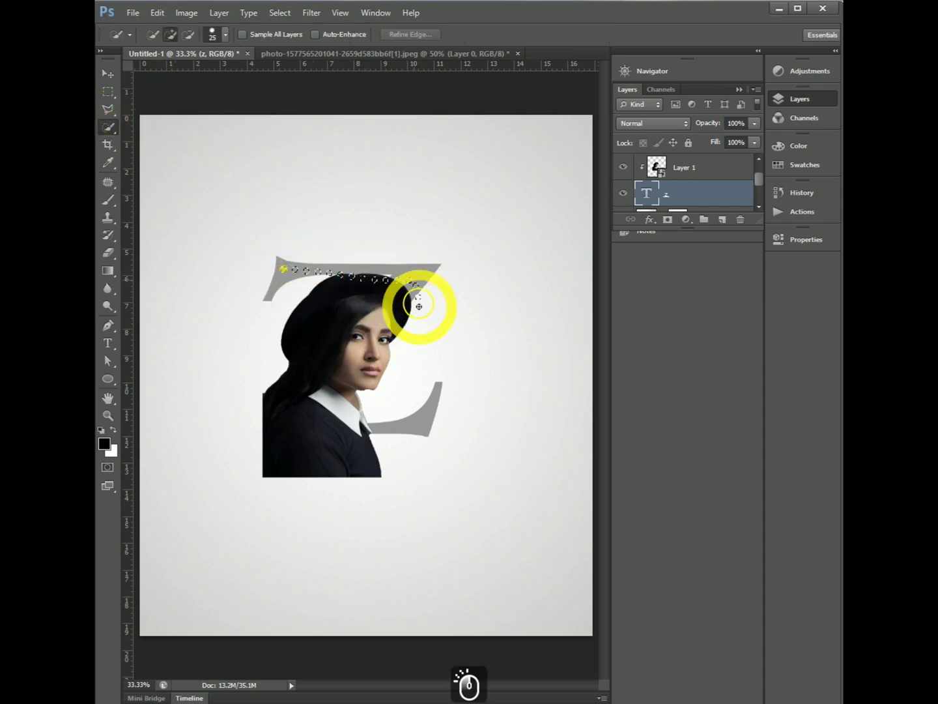
mouse_move(419, 307)
mouse_down()
mouse_move(388, 416)
mouse_move(419, 416)
mouse_move(464, 394)
mouse_up()
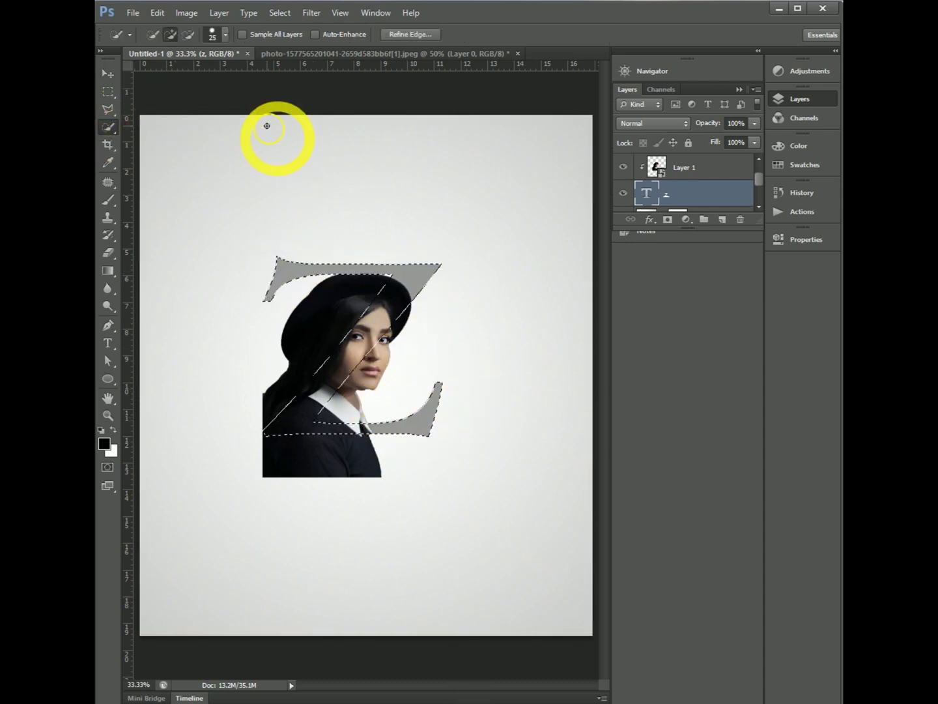
click(277, 17)
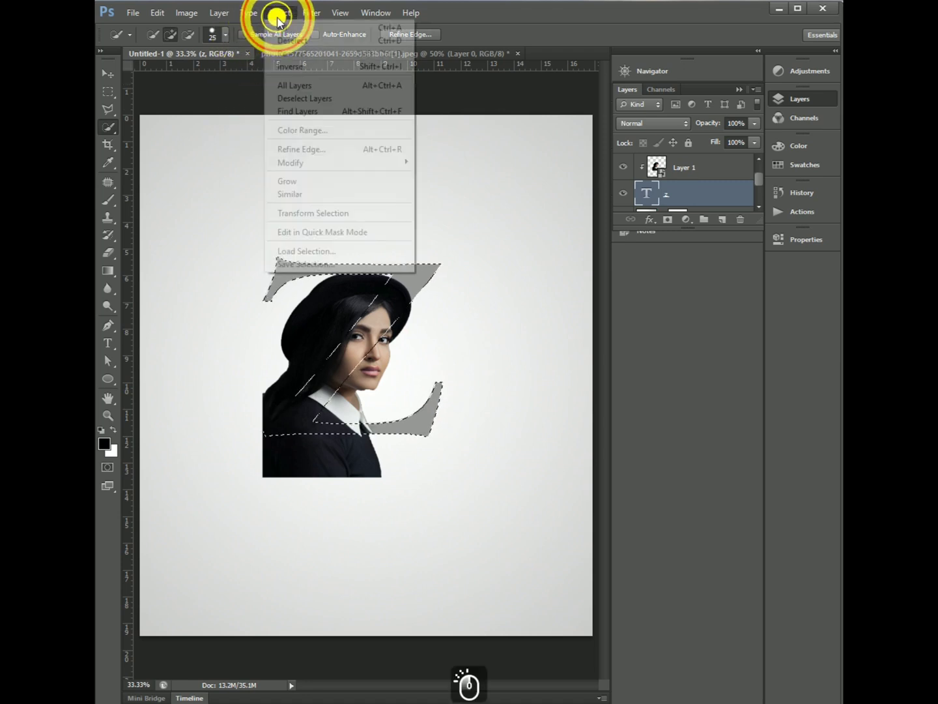
click(289, 65)
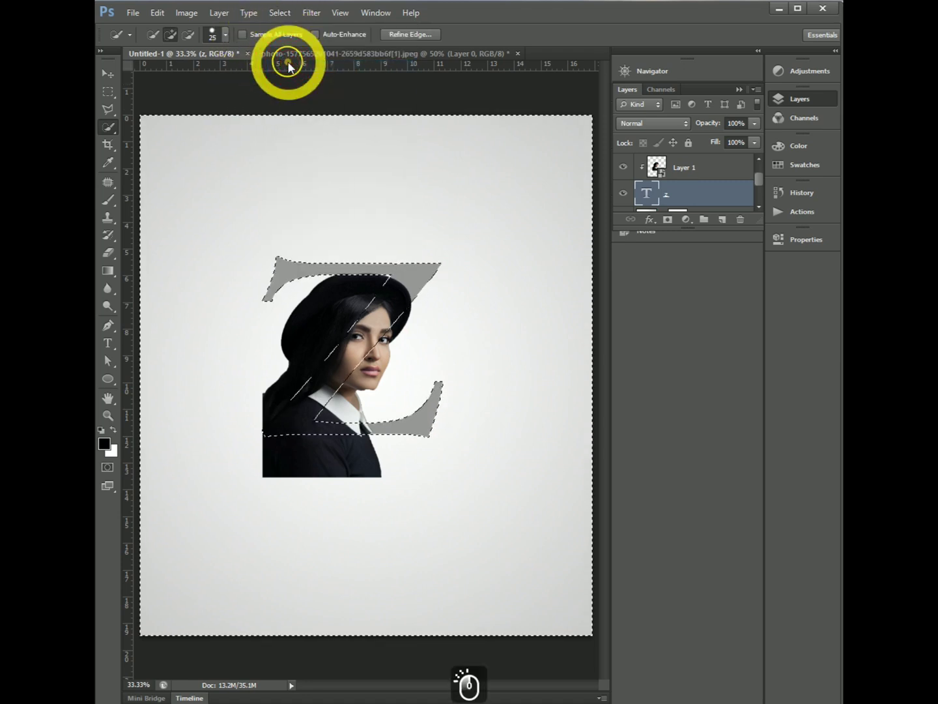
- Target the portrait copy's layer mask and set up a hard round 78 px brush with black (000000) as the foreground colour
scroll(706, 173, up, 1)
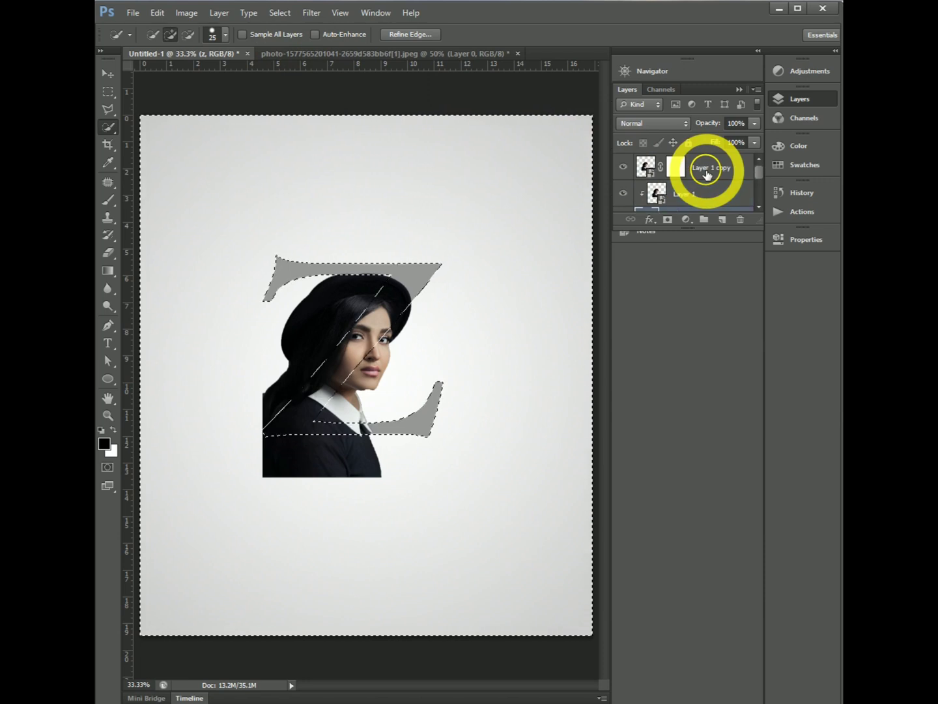
click(676, 168)
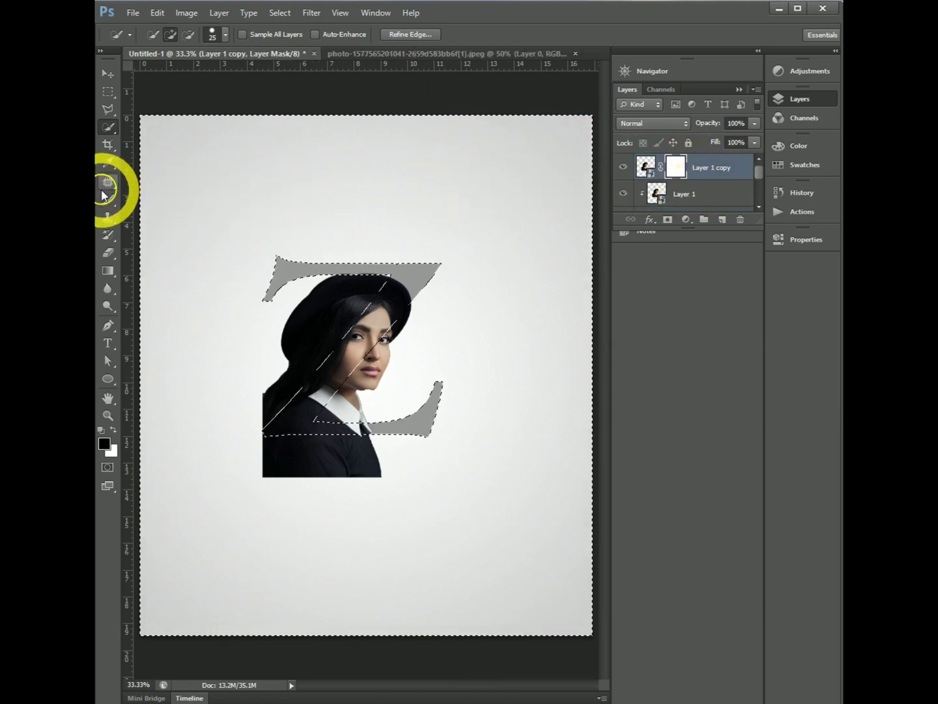
click(107, 200)
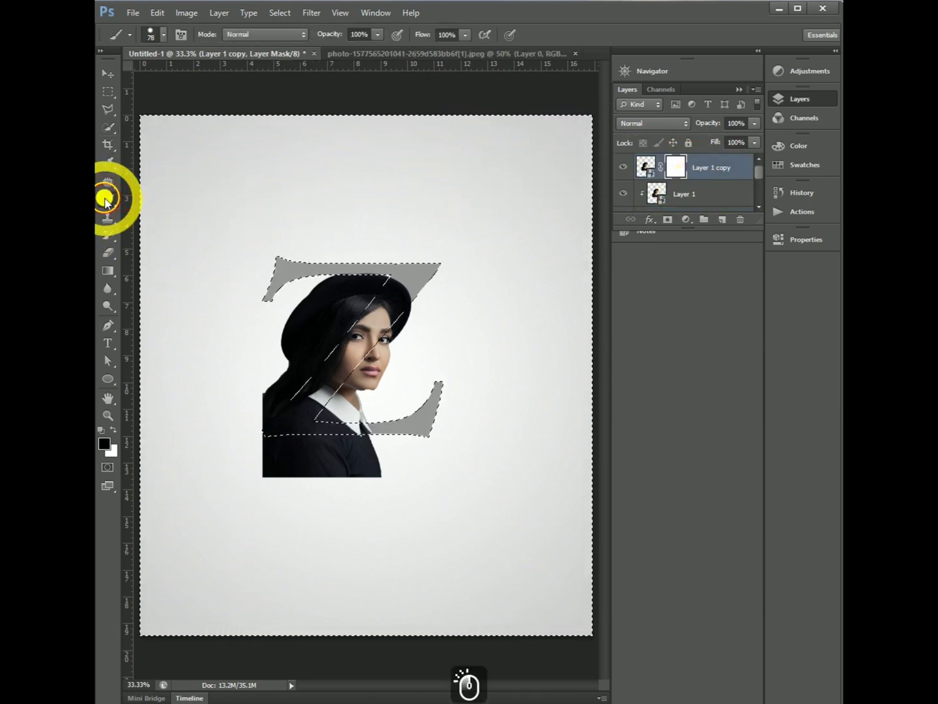
click(164, 37)
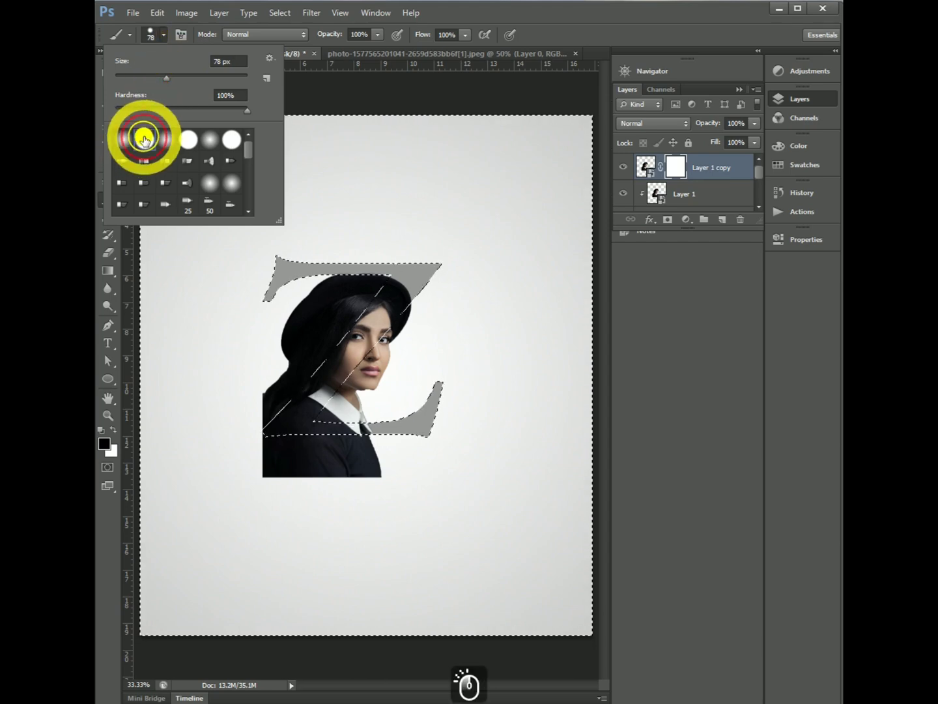
click(144, 139)
click(104, 447)
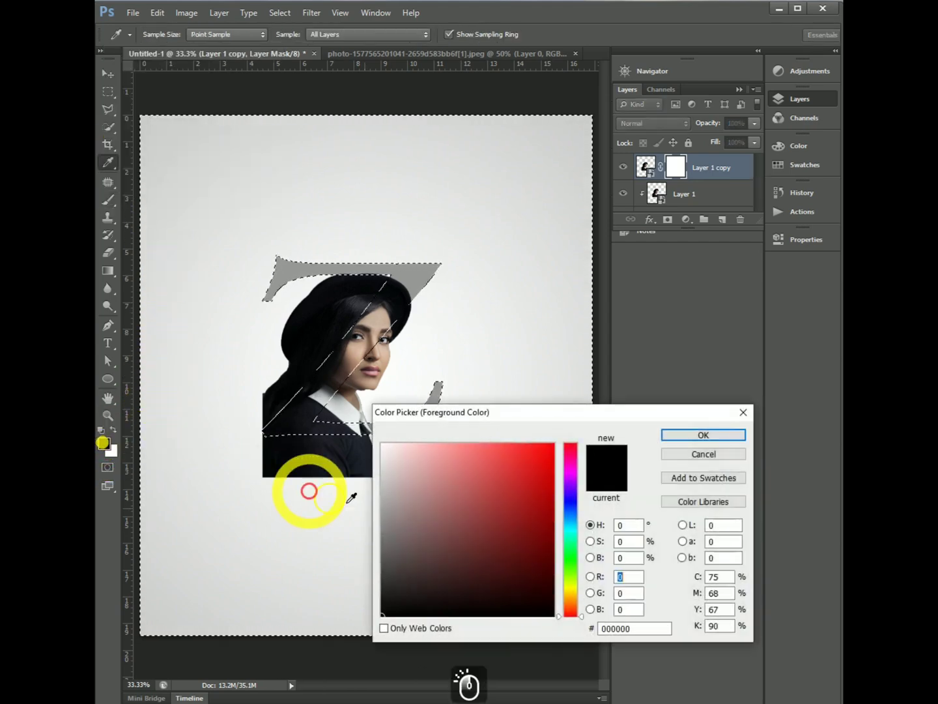
click(384, 594)
drag(384, 595, 360, 622)
click(692, 435)
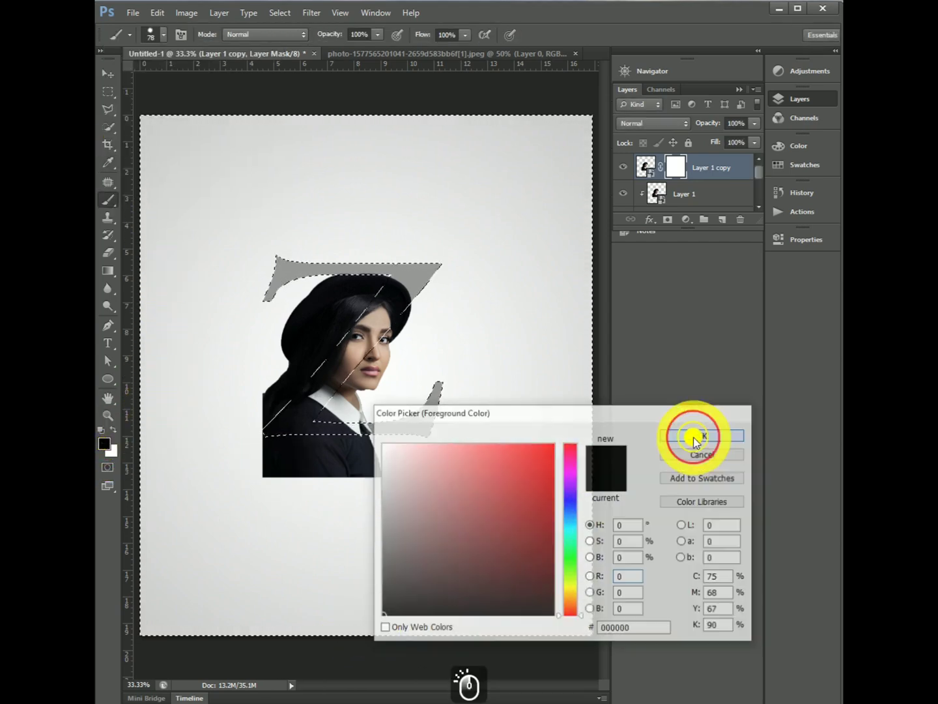
- Paint black on the mask to hide the hat and hair left of the z's diagonal and the body below its base, then deselect
click(340, 293)
drag(340, 293, 299, 310)
mouse_move(350, 279)
mouse_down()
mouse_move(371, 268)
mouse_move(378, 274)
mouse_up()
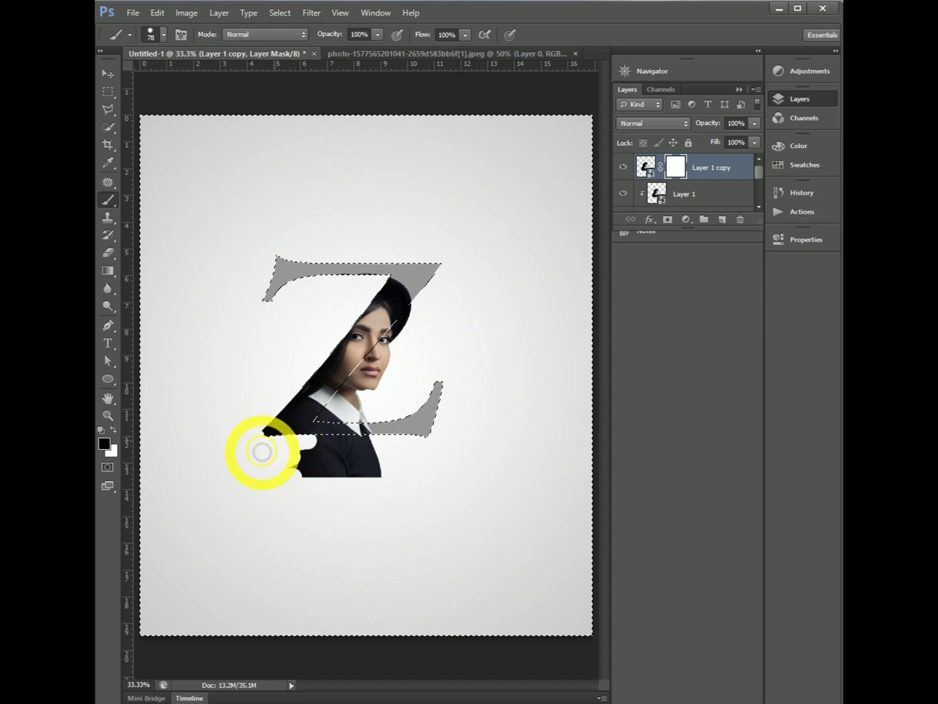
mouse_move(262, 451)
mouse_down()
mouse_move(235, 466)
mouse_move(405, 436)
mouse_move(274, 454)
mouse_move(391, 483)
mouse_move(401, 471)
mouse_move(247, 472)
mouse_up()
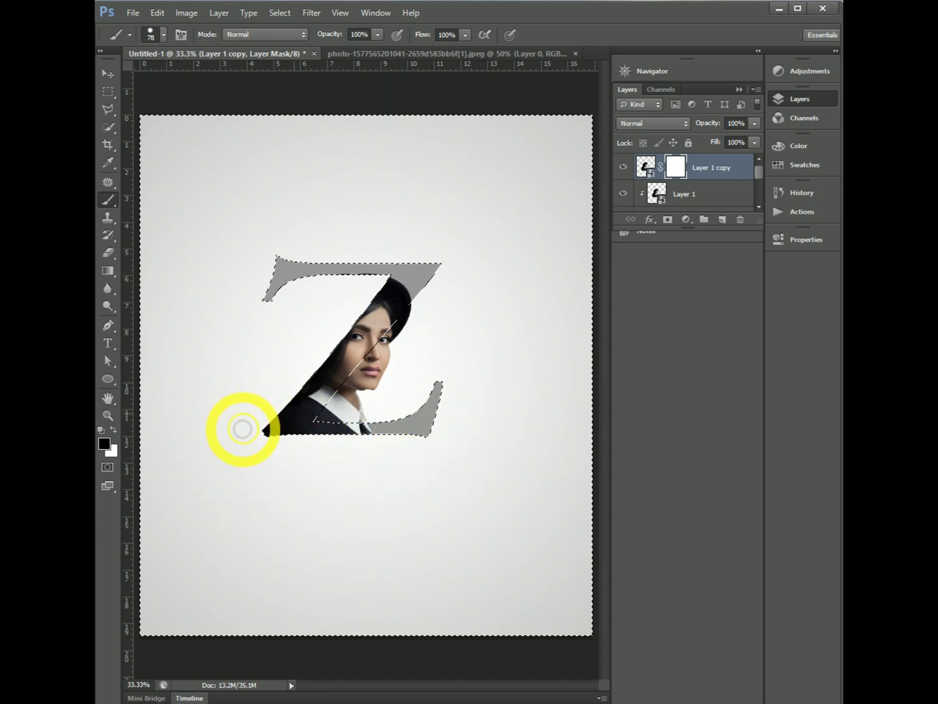
mouse_move(266, 429)
mouse_down()
mouse_move(246, 421)
mouse_move(232, 429)
mouse_move(367, 312)
mouse_up()
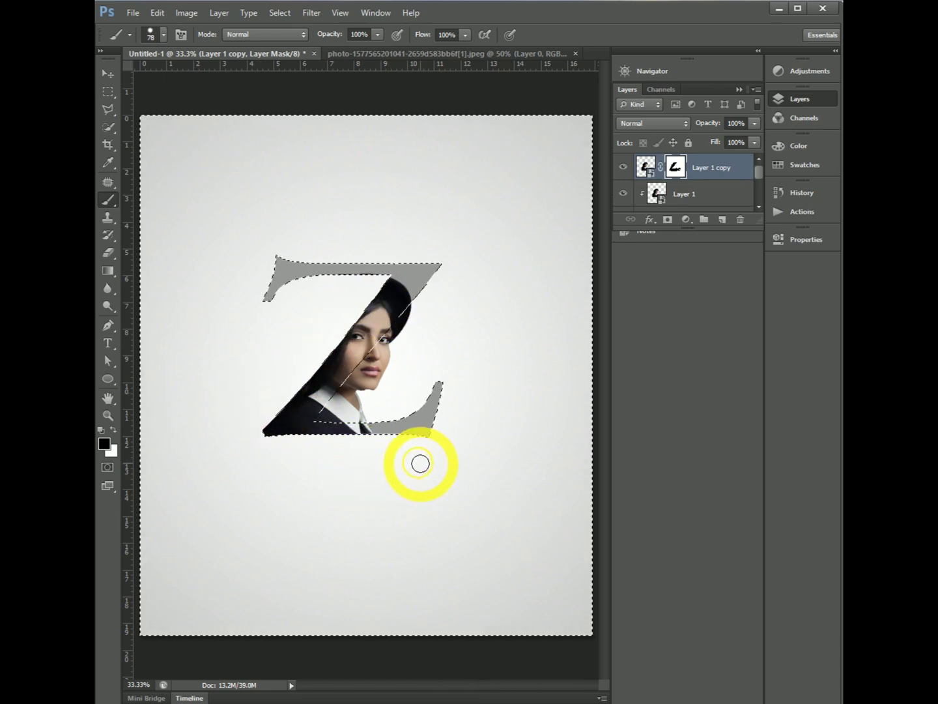
key(ctrl+d)
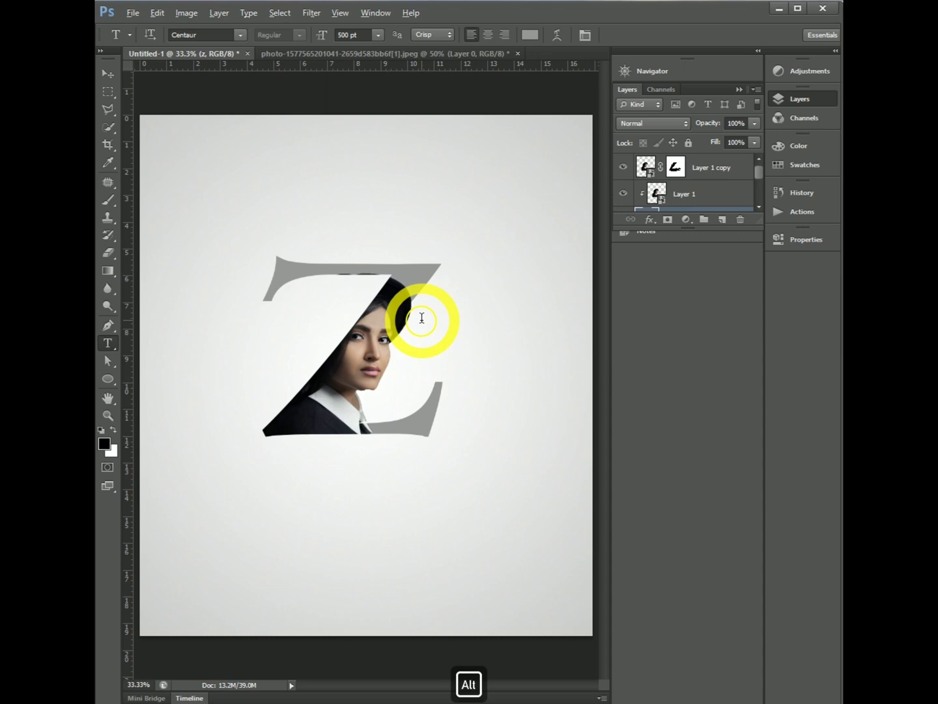
scroll(422, 320, down, 2)
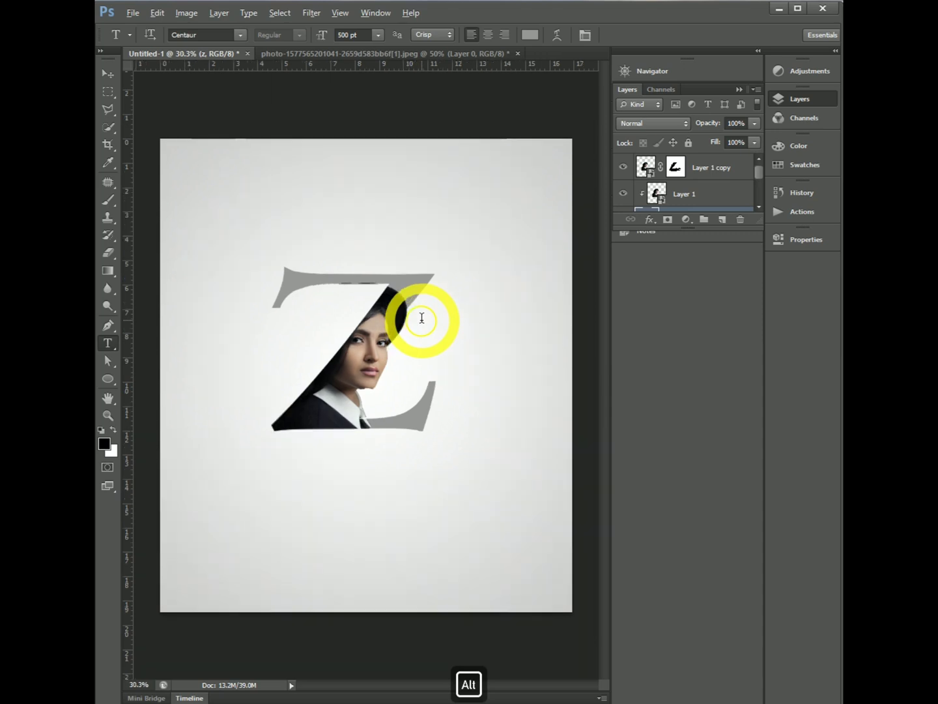
scroll(422, 319, up, 3)
scroll(421, 319, up, 2)
scroll(224, 348, up, 2)
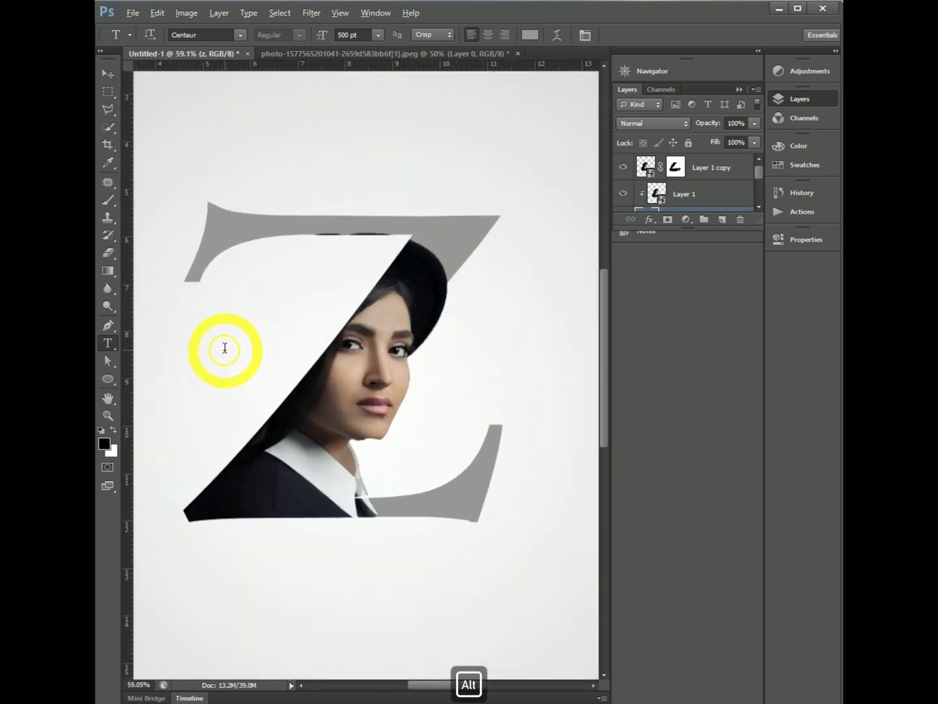